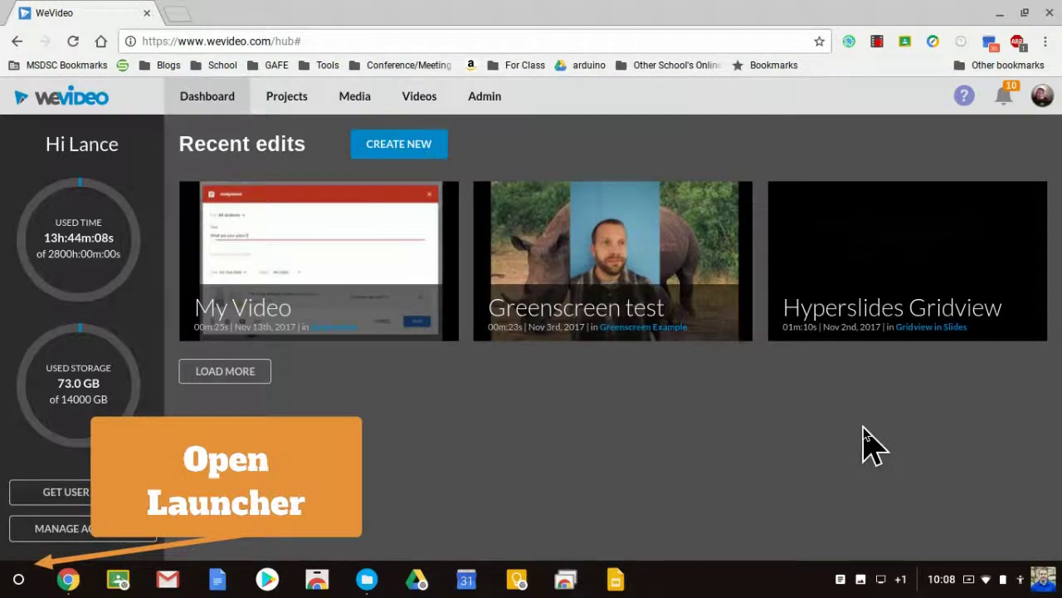
Step: Switch to the Camera app from the launcher and open its gallery of captured photos
{"action": "key", "text": "super"}
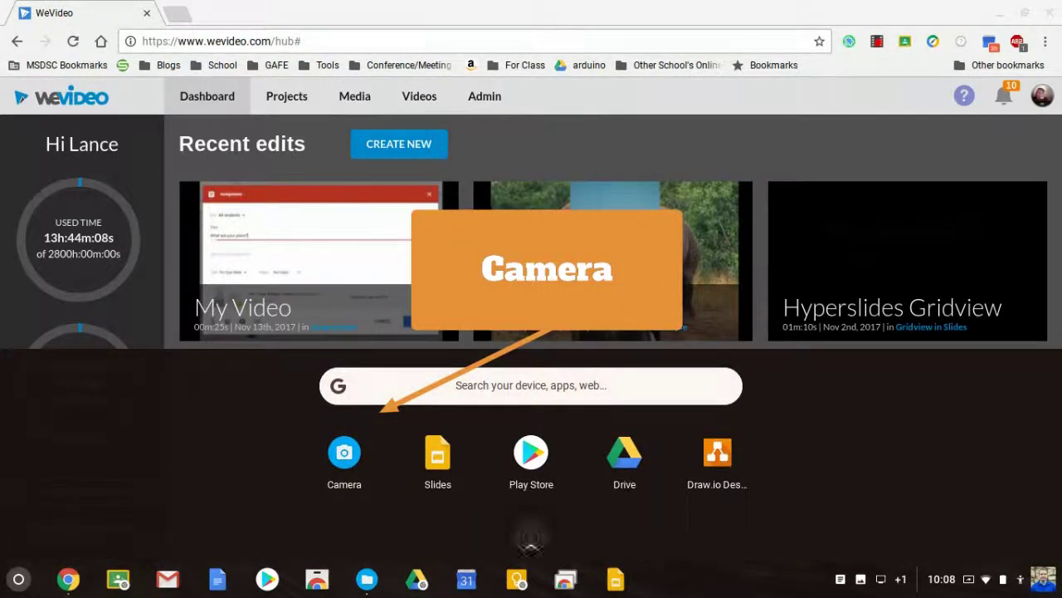
{"action": "left_click", "coordinate": [531, 535]}
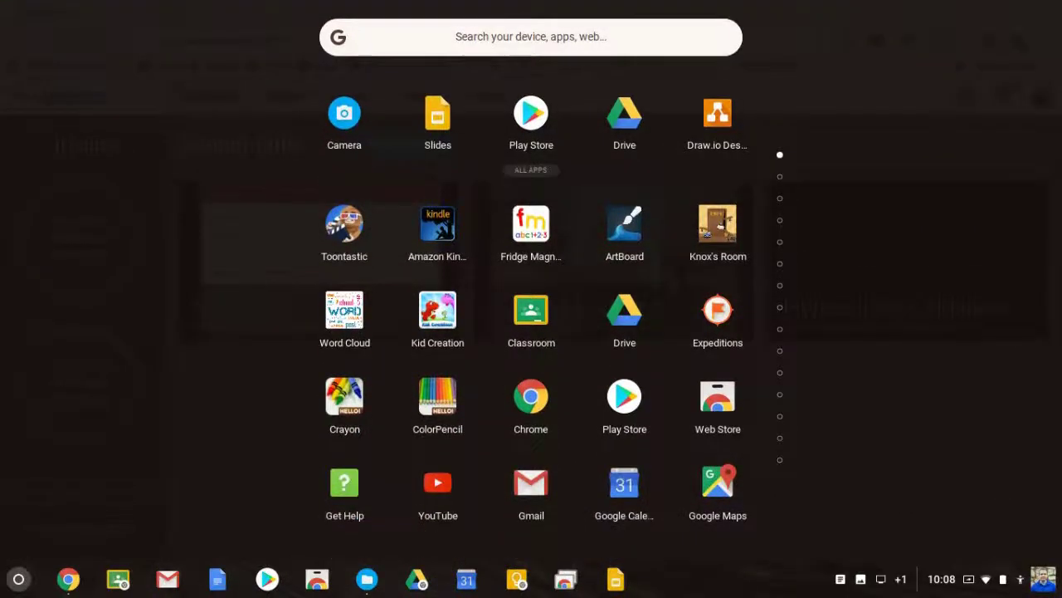
{"action": "scroll", "coordinate": [531, 332], "scroll_direction": "up", "scroll_amount": 3}
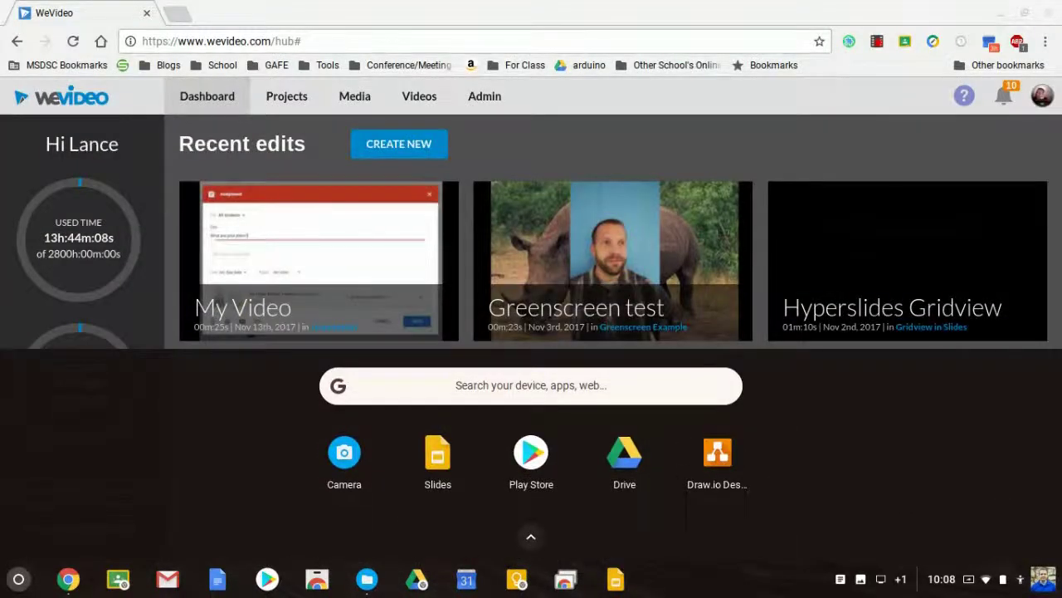
{"action": "key", "text": "Escape"}
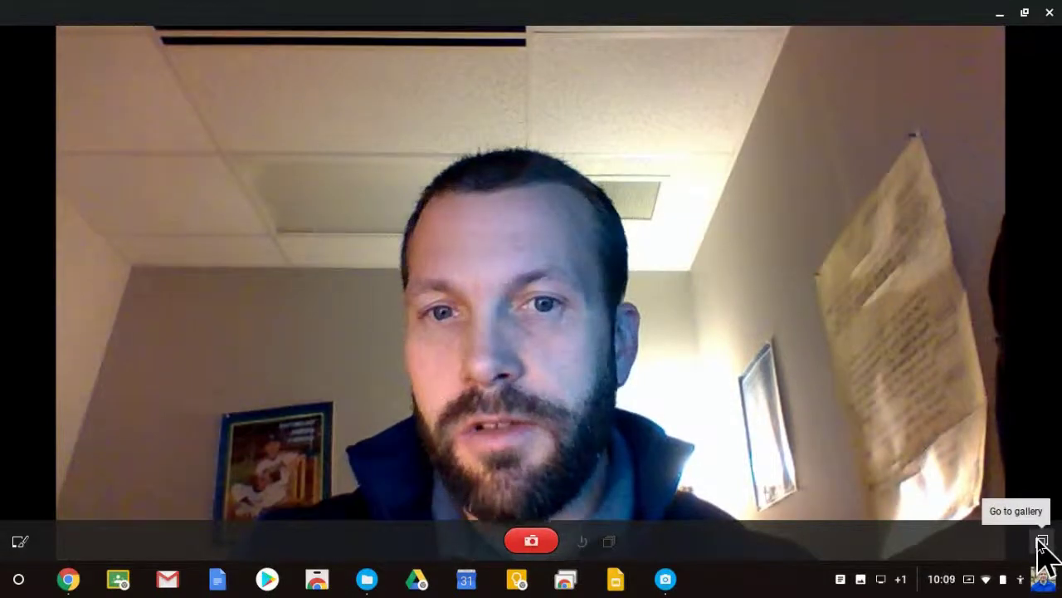
{"action": "left_click", "coordinate": [1043, 542]}
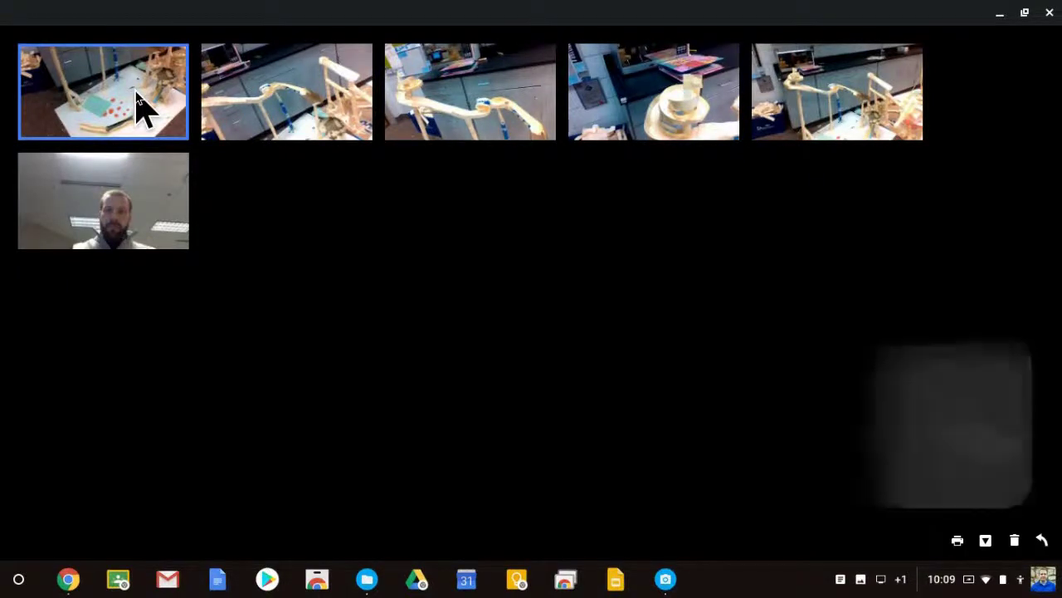
Step: Select all five photos of the wooden model in the gallery, leaving out the portrait photo
{"action": "left_click", "coordinate": [297, 87], "text": "ctrl"}
{"action": "left_click", "coordinate": [441, 100], "text": "ctrl"}
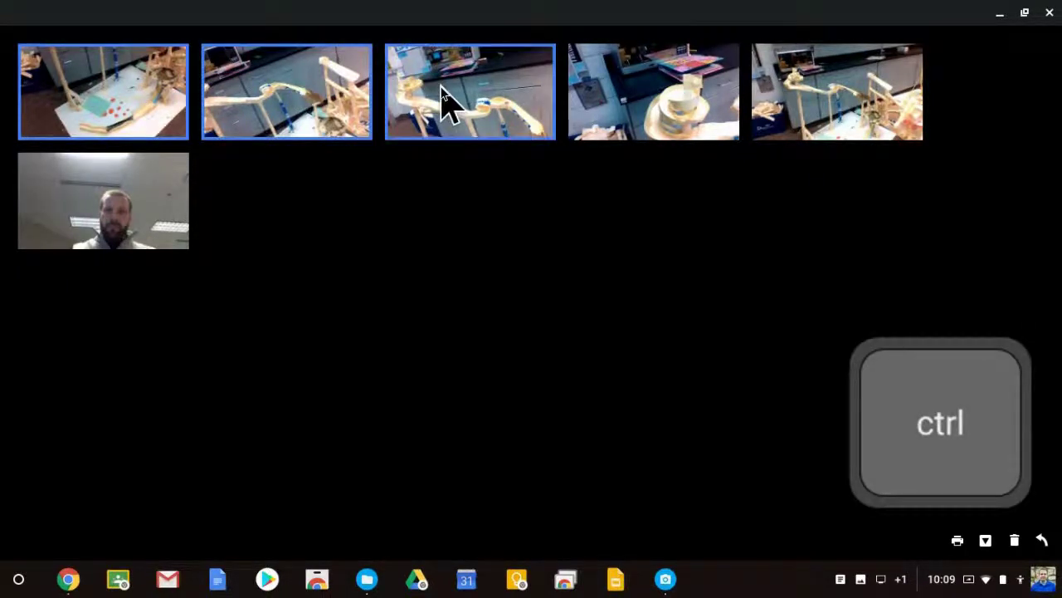
{"action": "left_click", "coordinate": [614, 104], "text": "ctrl"}
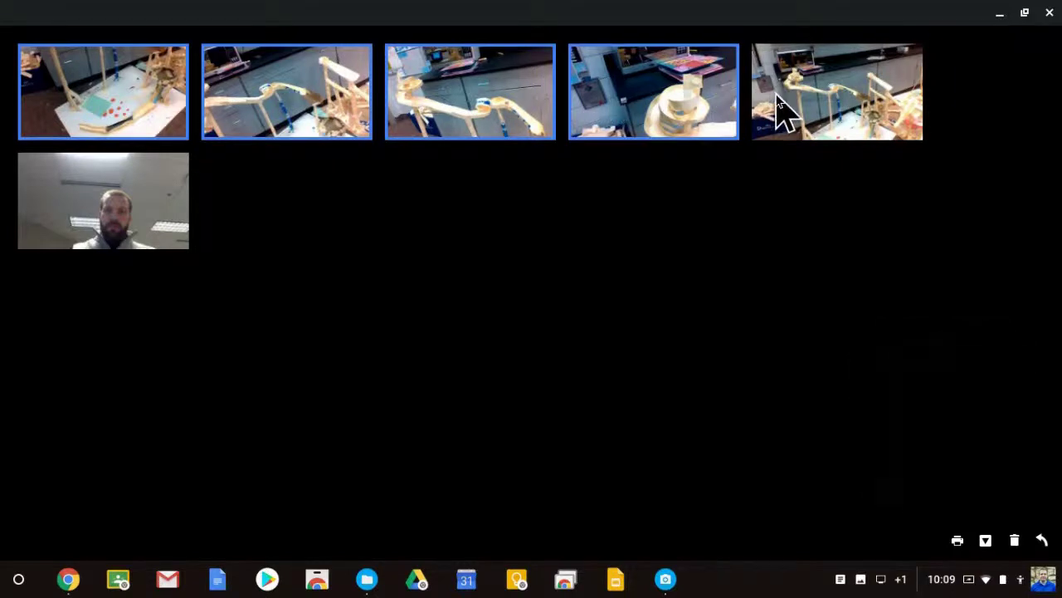
{"action": "left_click", "coordinate": [780, 112], "text": "ctrl"}
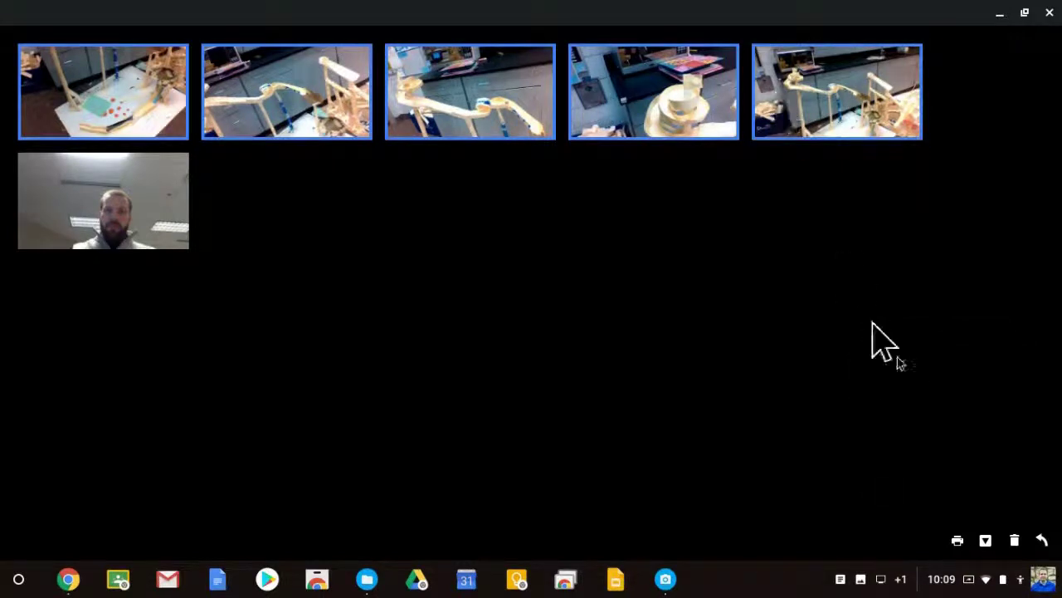
Step: Save the selected photos into a new folder named Video Project inside Downloads
{"action": "left_click", "coordinate": [985, 541]}
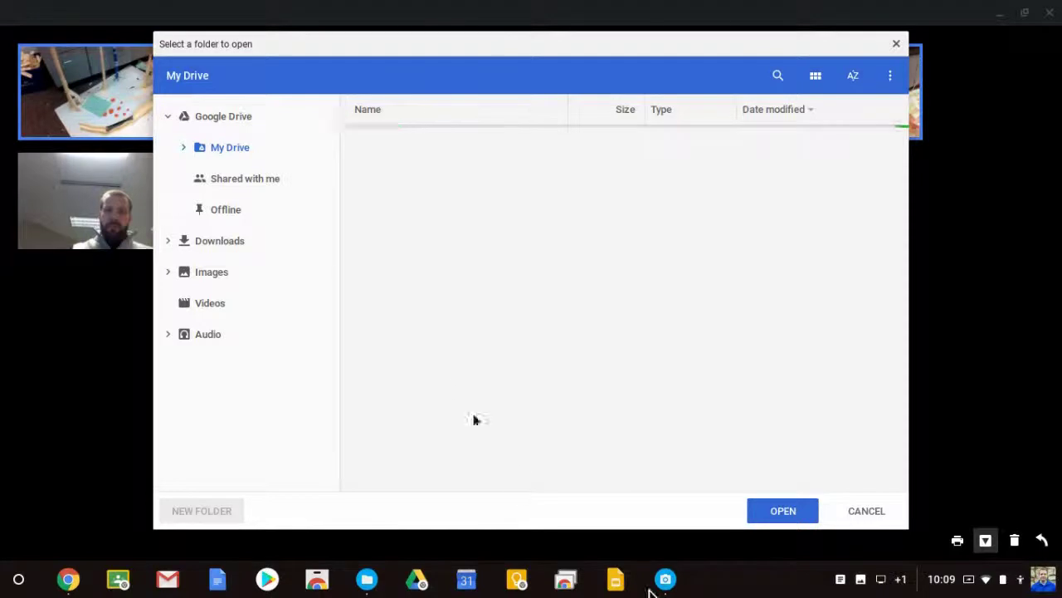
{"action": "left_click", "coordinate": [237, 249]}
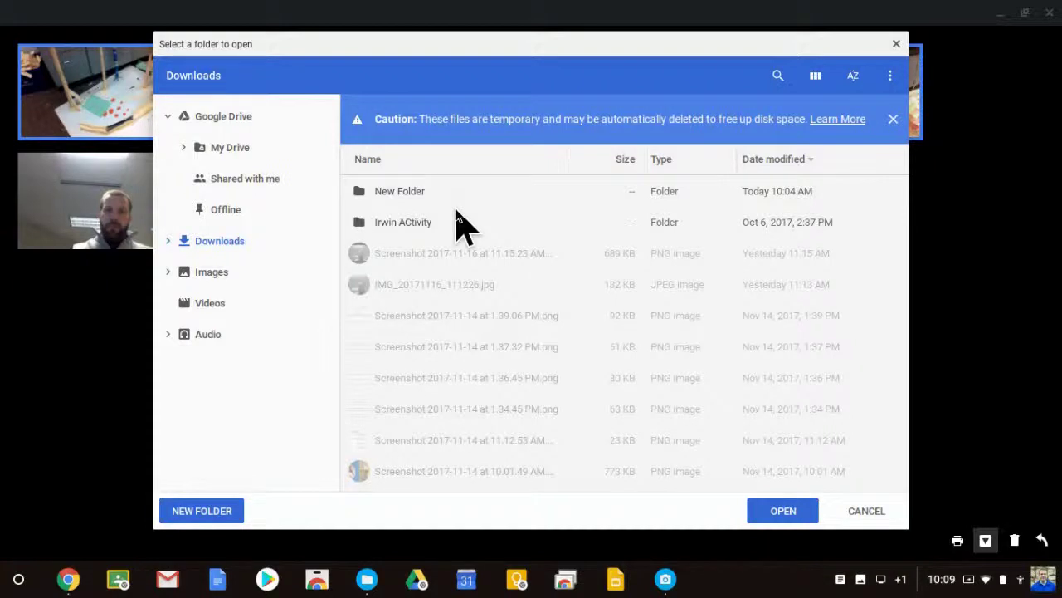
{"action": "left_click", "coordinate": [217, 508]}
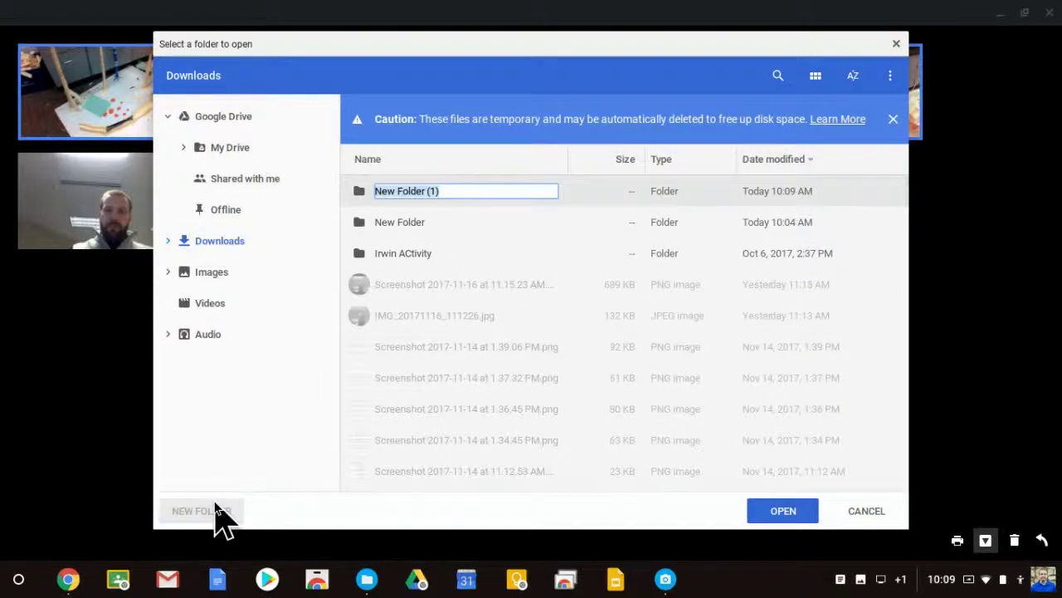
{"action": "type", "text": "Video Projec"}
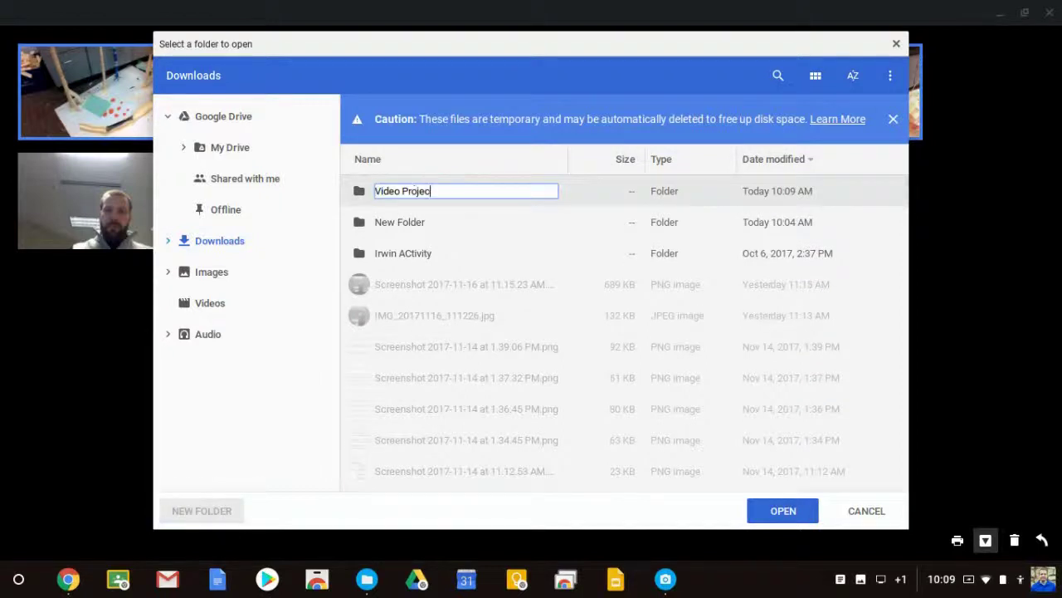
{"action": "type", "text": "t"}
{"action": "key", "text": "Return"}
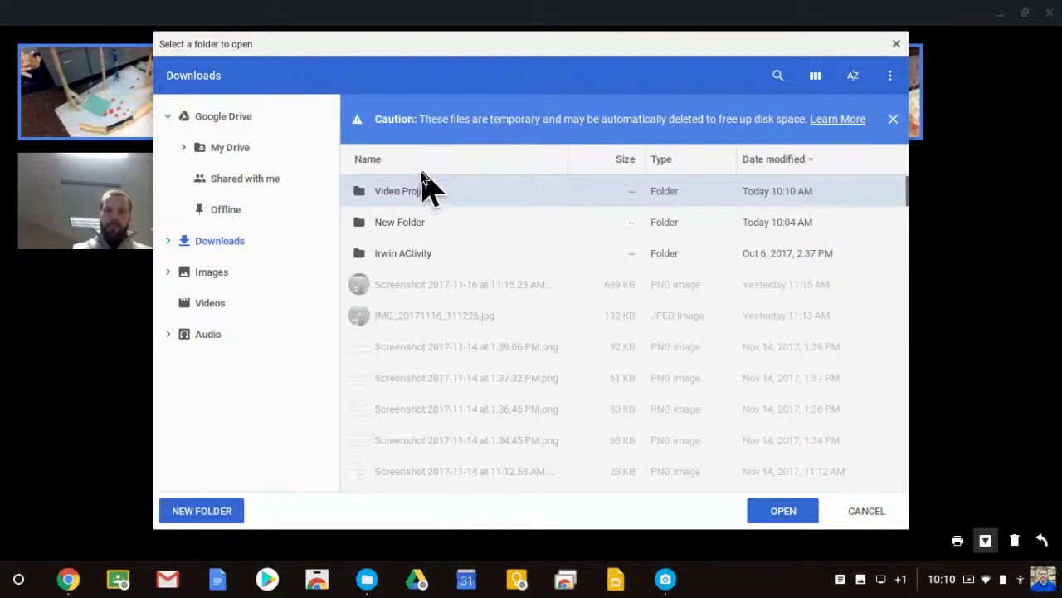
{"action": "double_click", "coordinate": [418, 191]}
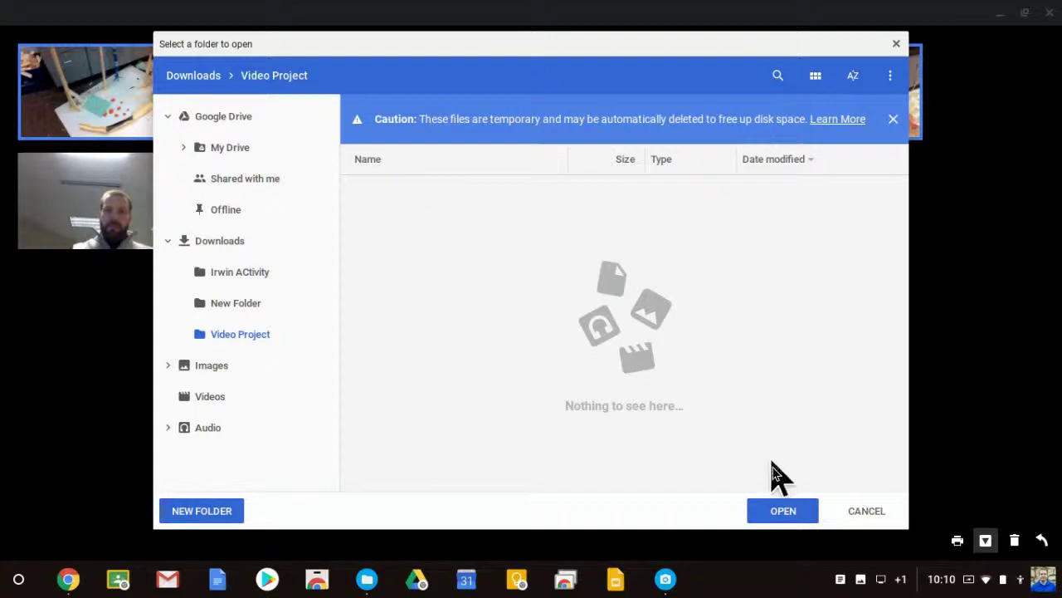
{"action": "left_click", "coordinate": [780, 513]}
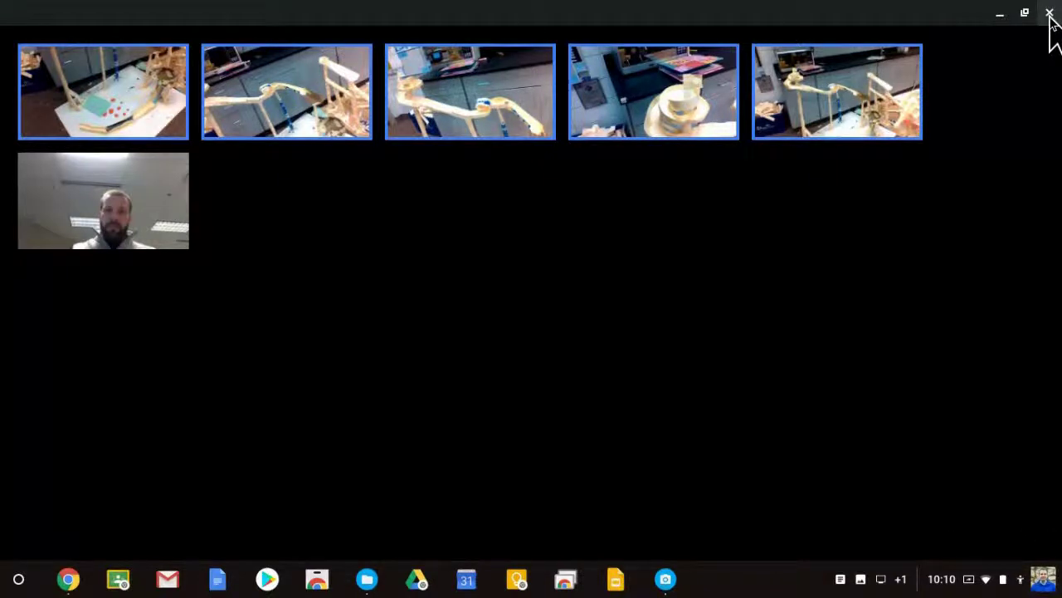
Step: Close the Camera app and create a new video edit in WeVideo, housed in the stopmotion project
{"action": "left_click", "coordinate": [1050, 13]}
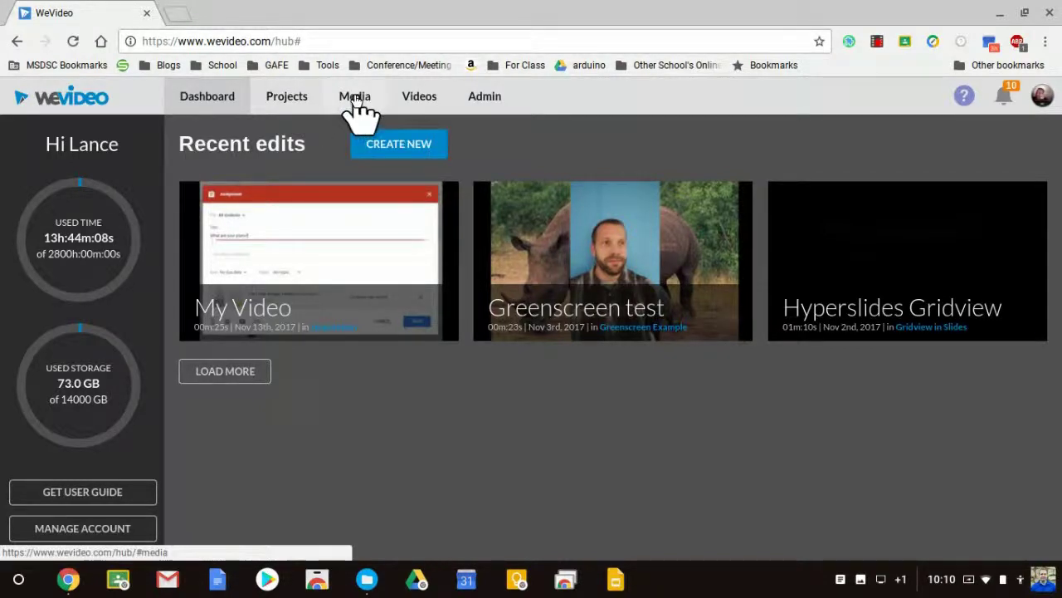
{"action": "left_click", "coordinate": [390, 150]}
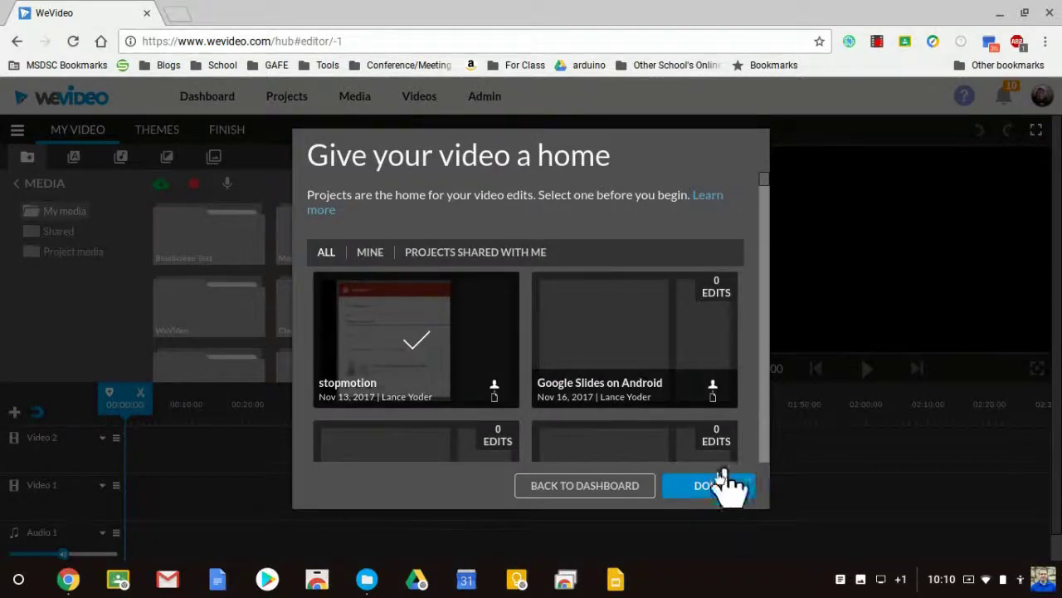
{"action": "left_click", "coordinate": [705, 488]}
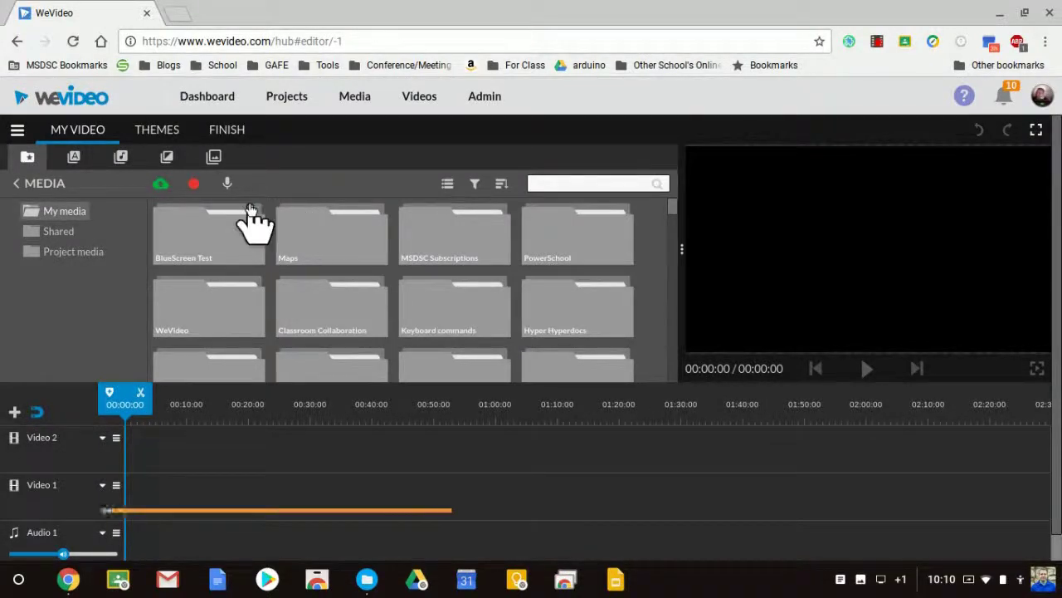
Step: Create a new folder named Photo Slideshow in the My media library
{"action": "right_click", "coordinate": [462, 213]}
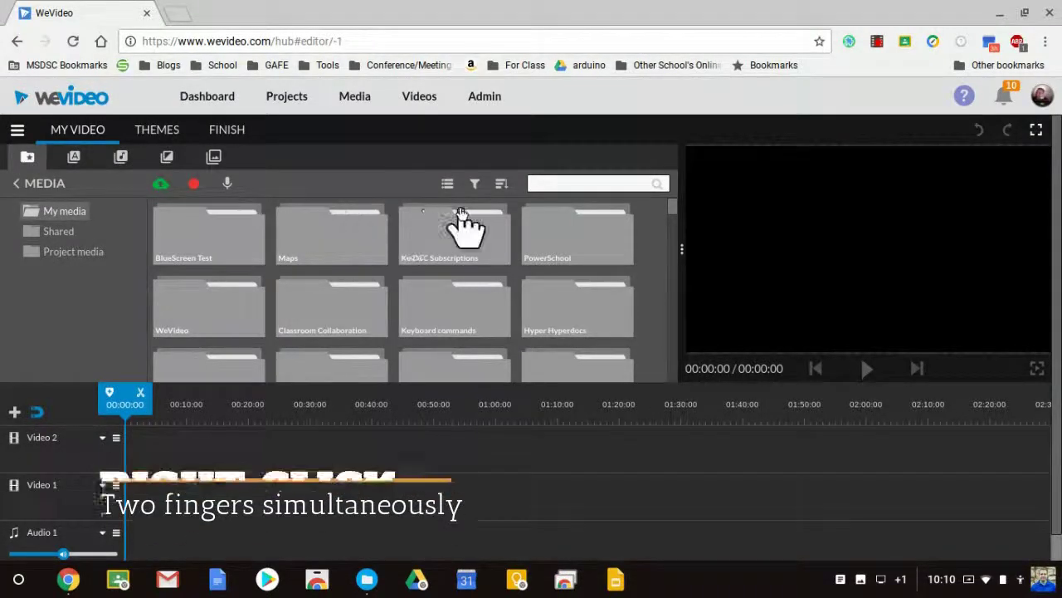
{"action": "right_click", "coordinate": [654, 240]}
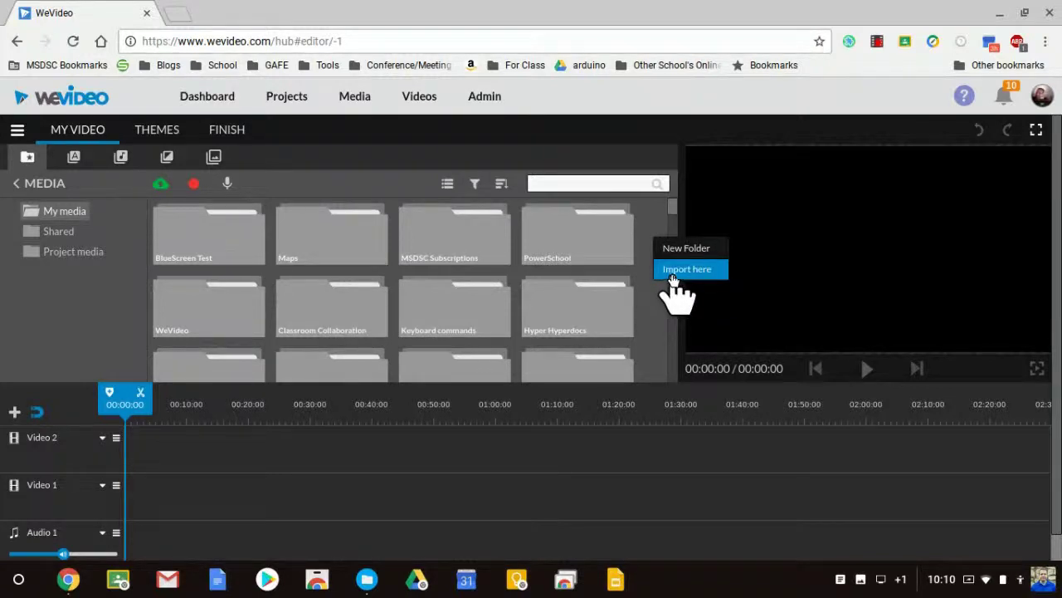
{"action": "left_click", "coordinate": [680, 249]}
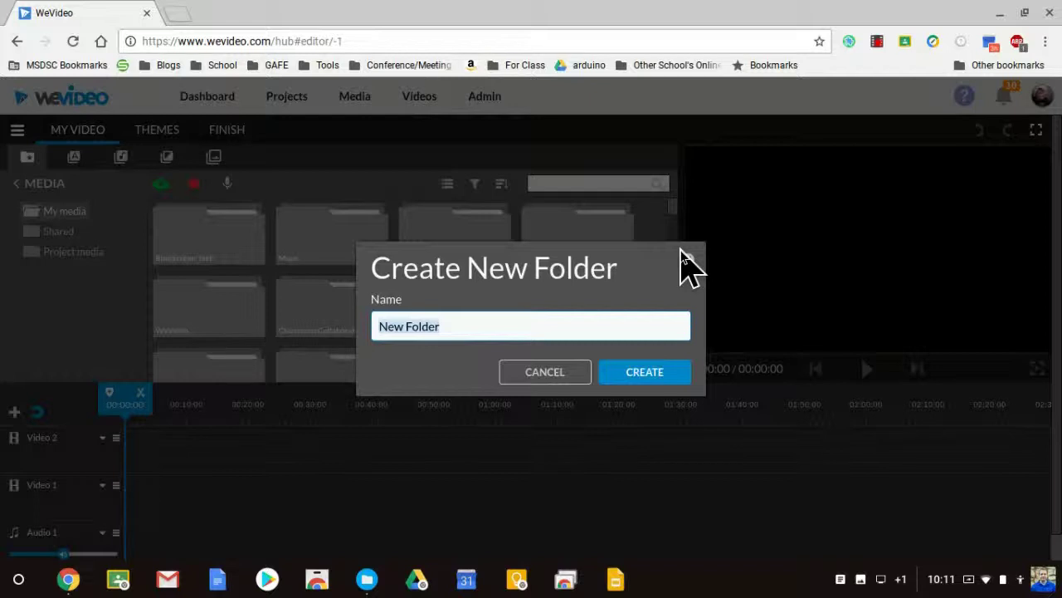
{"action": "type", "text": "Photo Slide"}
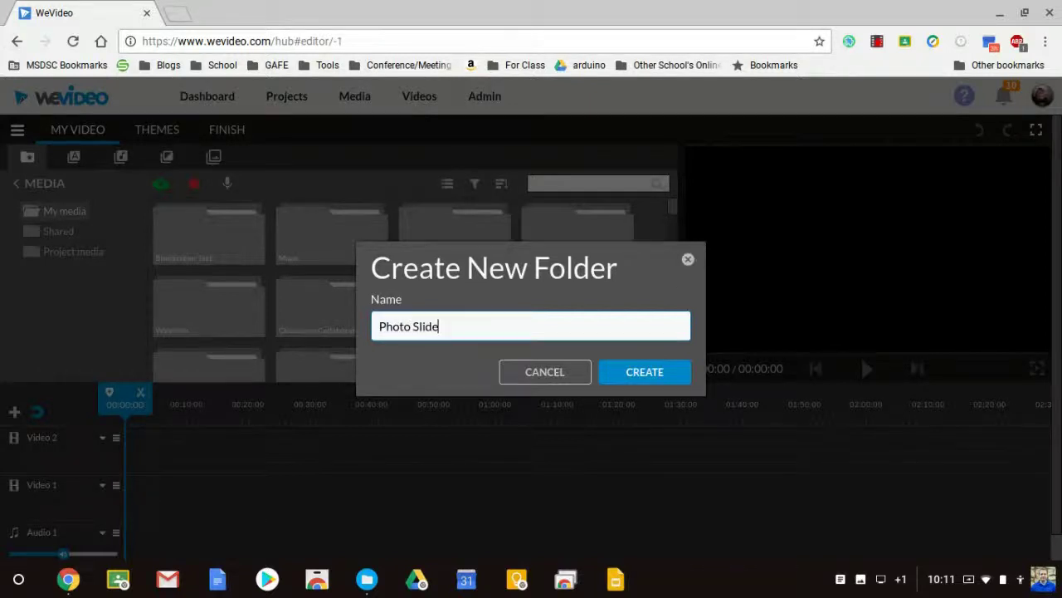
{"action": "type", "text": "show"}
{"action": "left_click", "coordinate": [670, 371]}
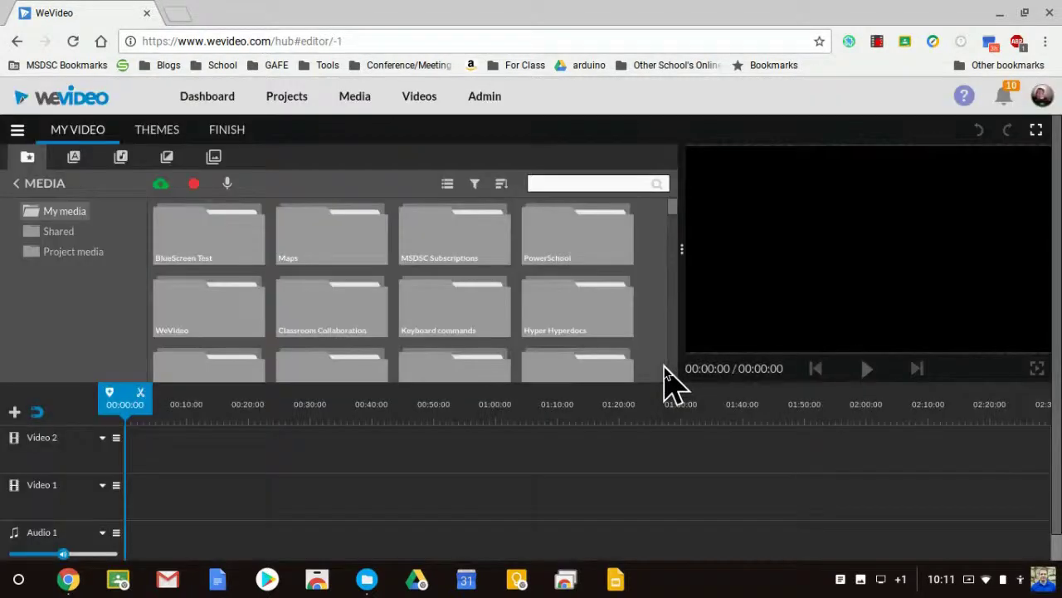
Step: Open the Photo Slideshow folder in the media library
{"action": "scroll", "coordinate": [664, 249], "scroll_direction": "down", "scroll_amount": 5}
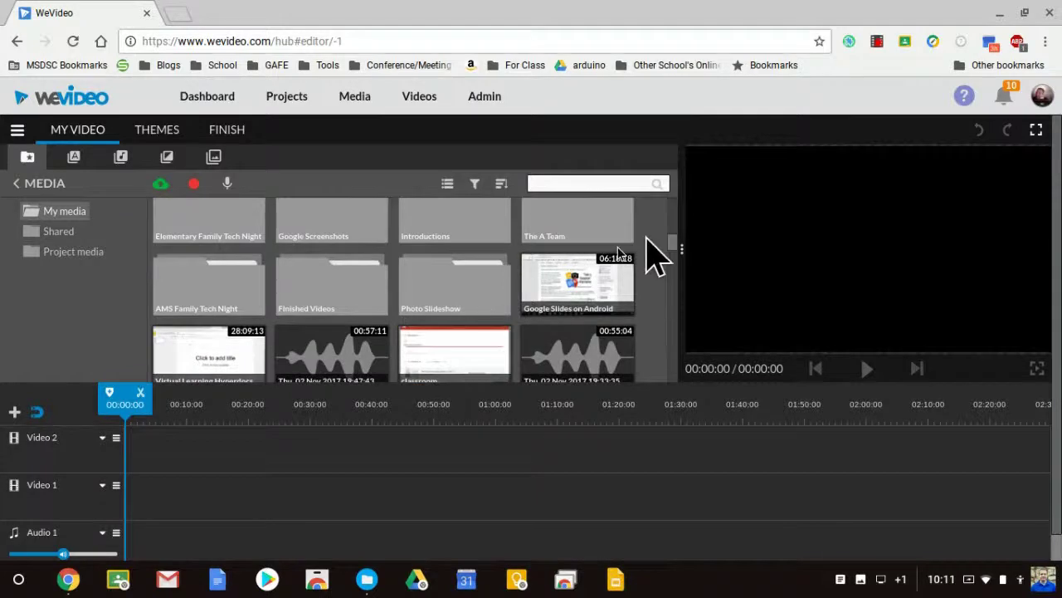
{"action": "left_click", "coordinate": [455, 296]}
{"action": "double_click", "coordinate": [455, 296]}
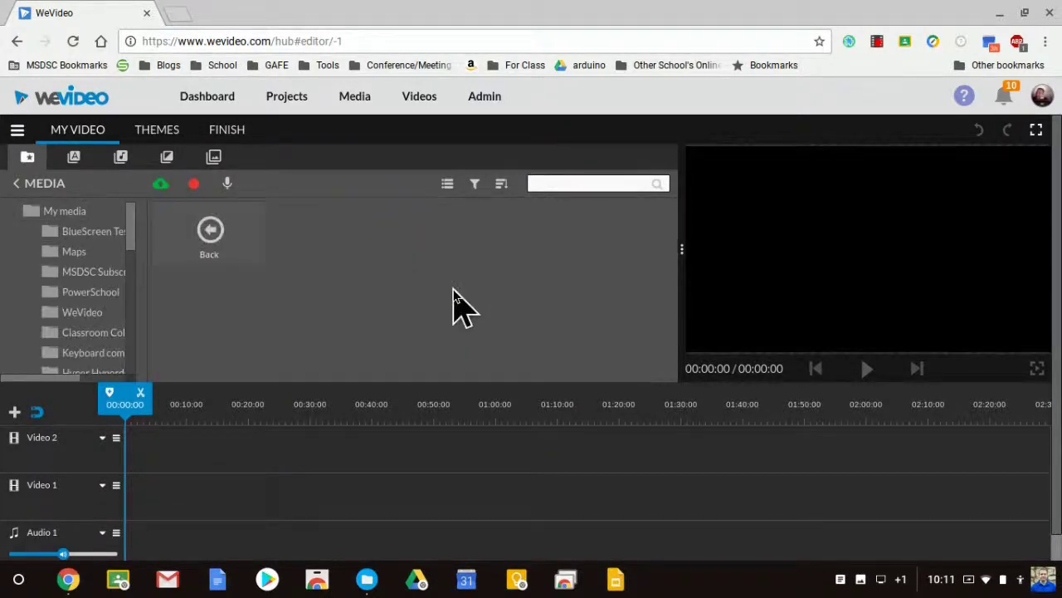
Step: Import all five JPEG photos from the Video Project folder in Downloads into the Photo Slideshow folder
{"action": "left_click", "coordinate": [159, 184]}
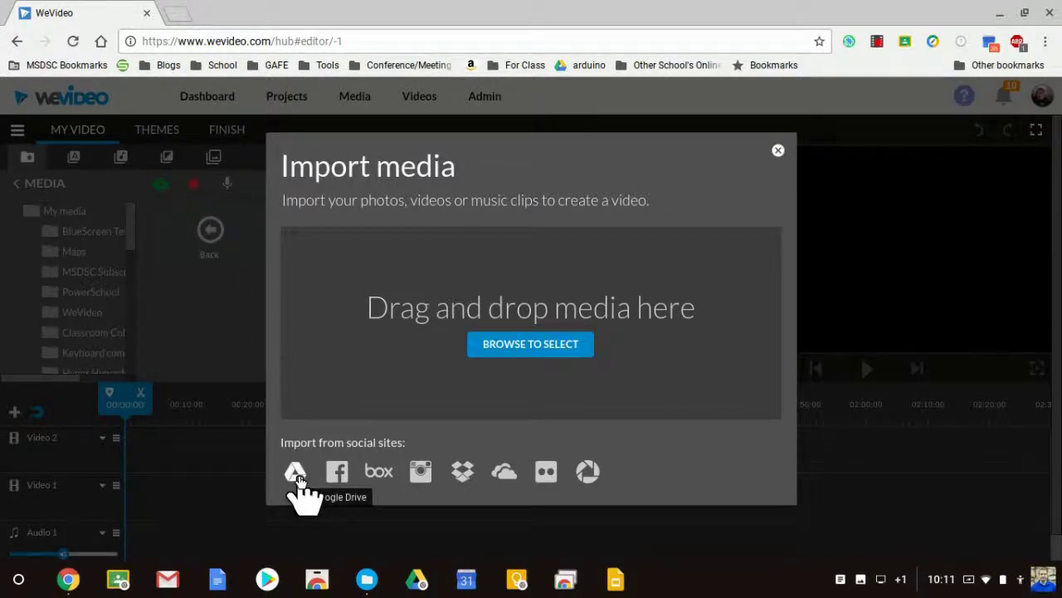
{"action": "left_click", "coordinate": [567, 345]}
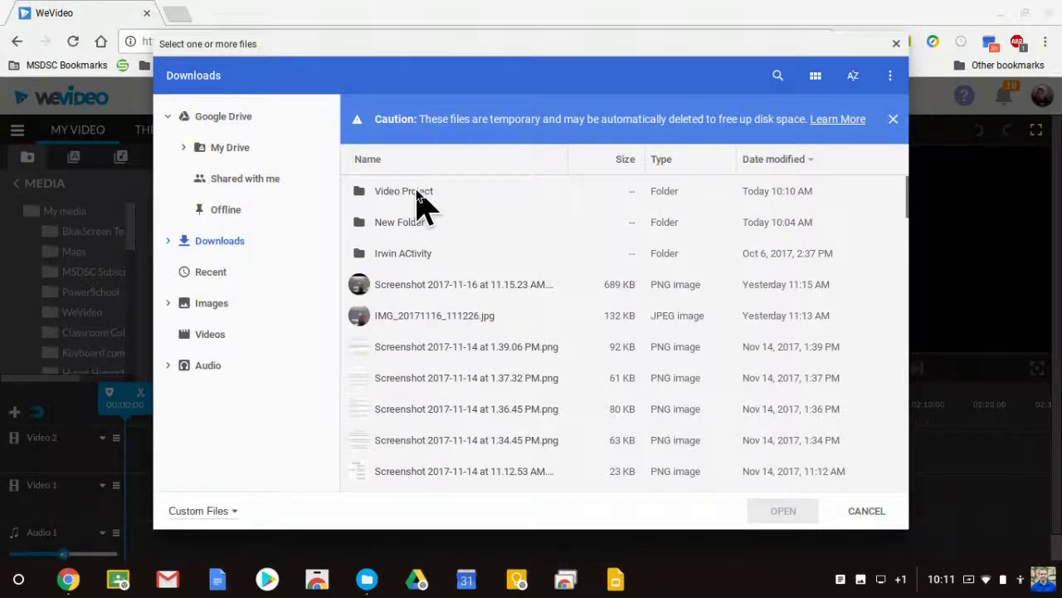
{"action": "double_click", "coordinate": [418, 194]}
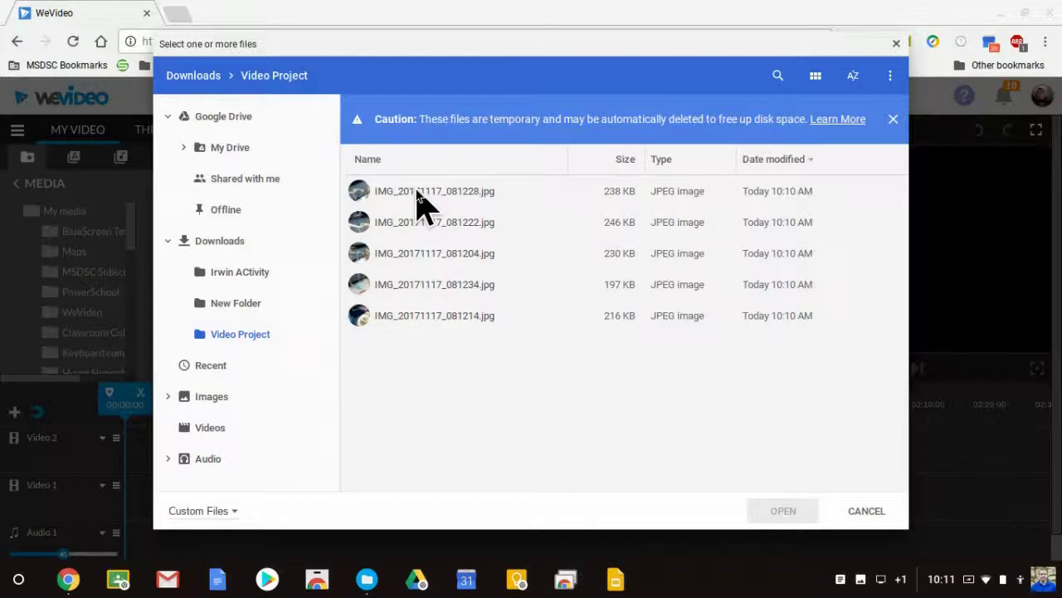
{"action": "left_click", "coordinate": [417, 196]}
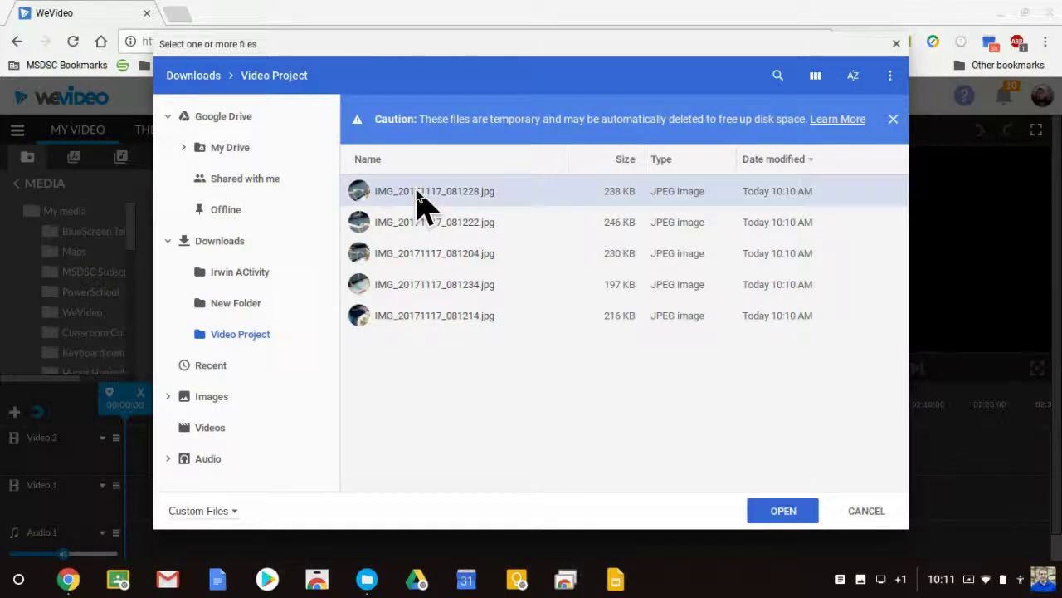
{"action": "left_click", "coordinate": [418, 218]}
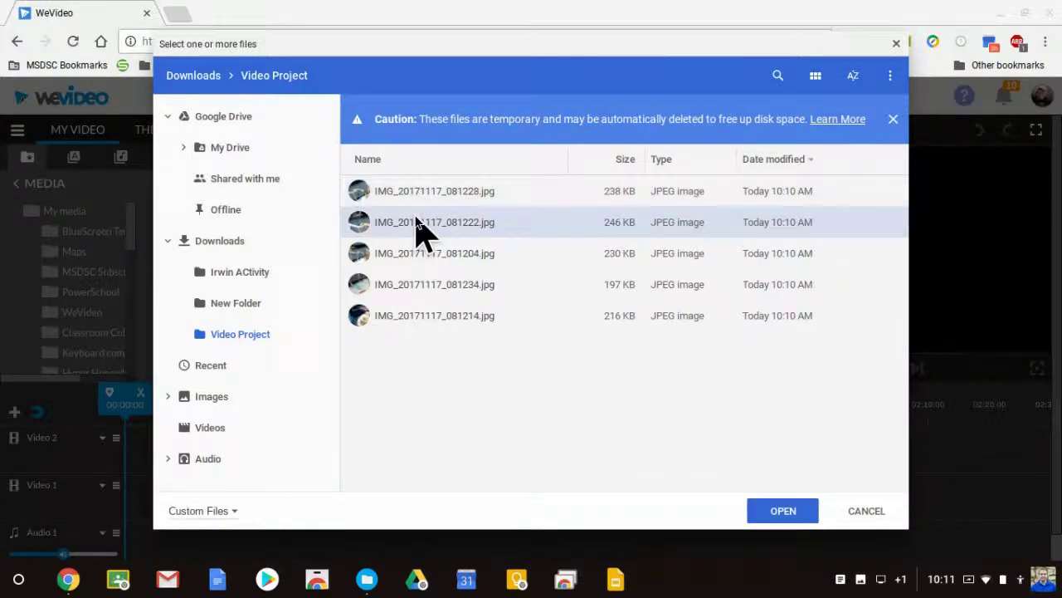
{"action": "left_click", "coordinate": [418, 200]}
{"action": "key", "text": "ctrl"}
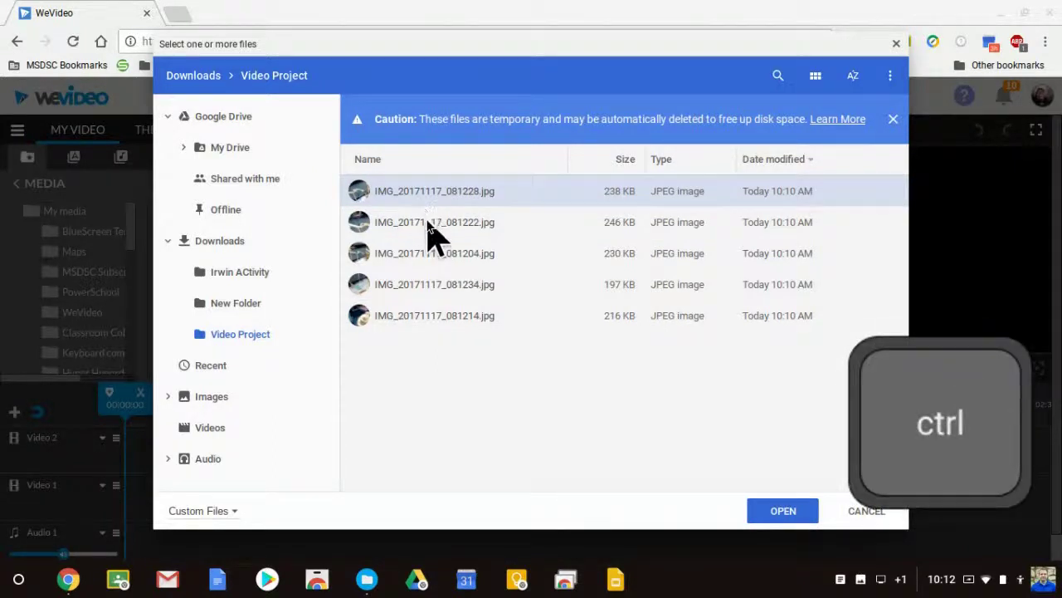
{"action": "left_click", "coordinate": [427, 223], "text": "ctrl"}
{"action": "left_click", "coordinate": [425, 256], "text": "ctrl"}
{"action": "left_click", "coordinate": [427, 286], "text": "ctrl"}
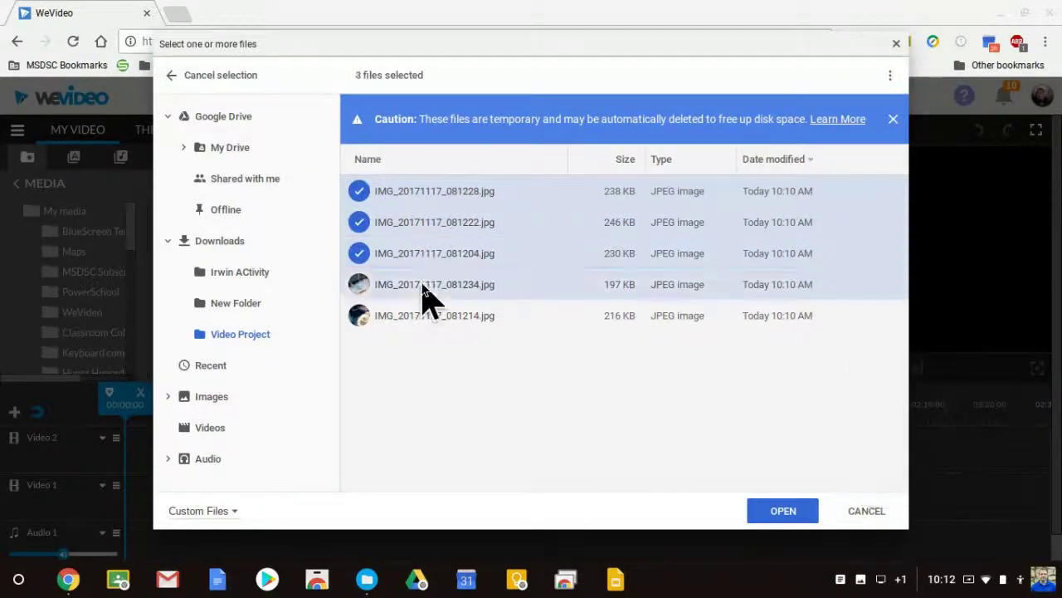
{"action": "left_click", "coordinate": [418, 320], "text": "ctrl"}
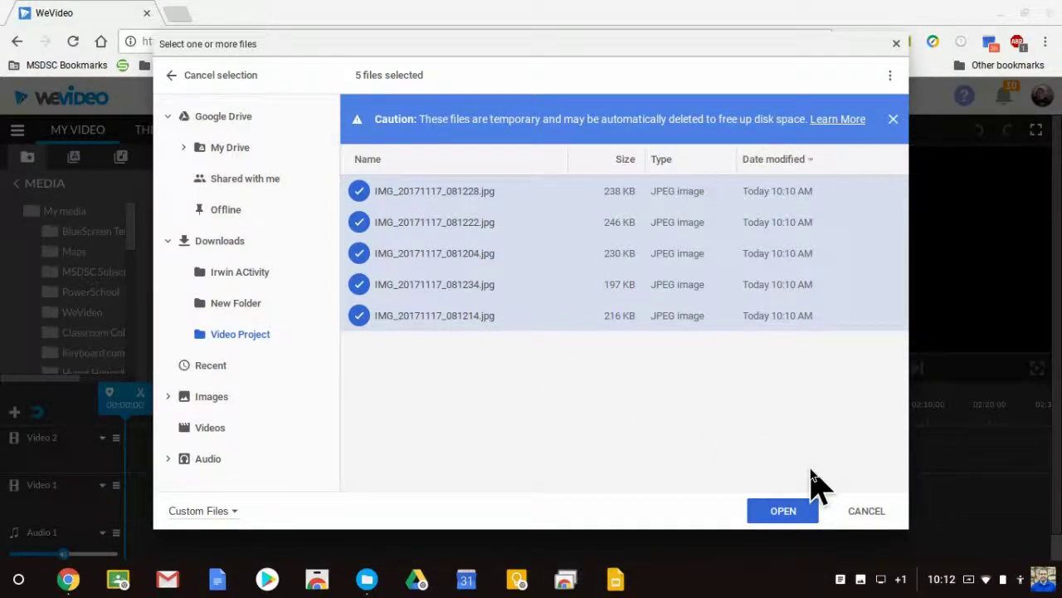
{"action": "left_click", "coordinate": [782, 510]}
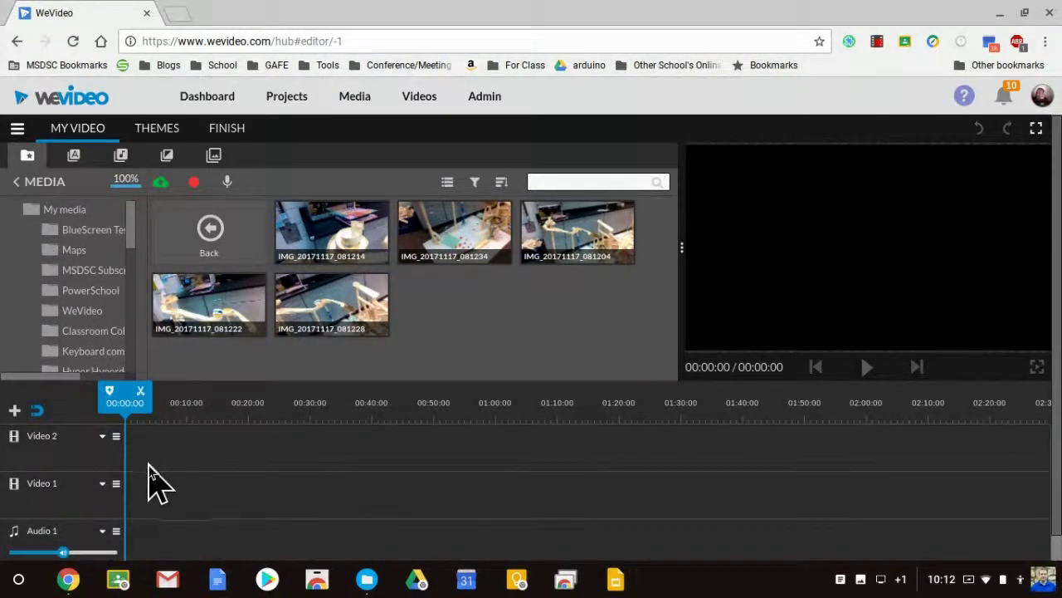
{"action": "left_click", "coordinate": [18, 132]}
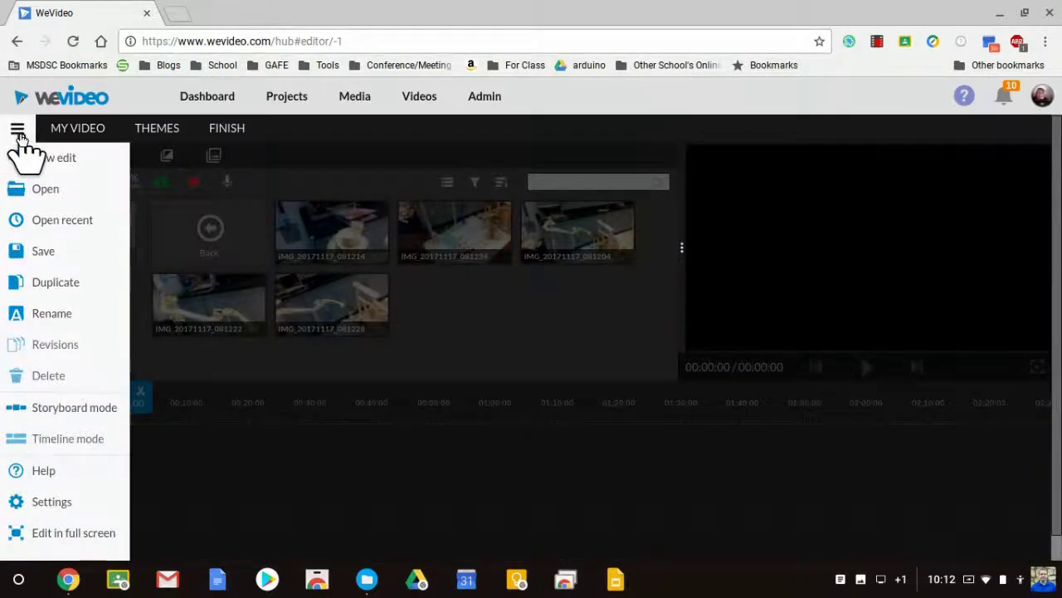
{"action": "left_click_drag", "start_coordinate": [79, 432], "coordinate": [67, 438]}
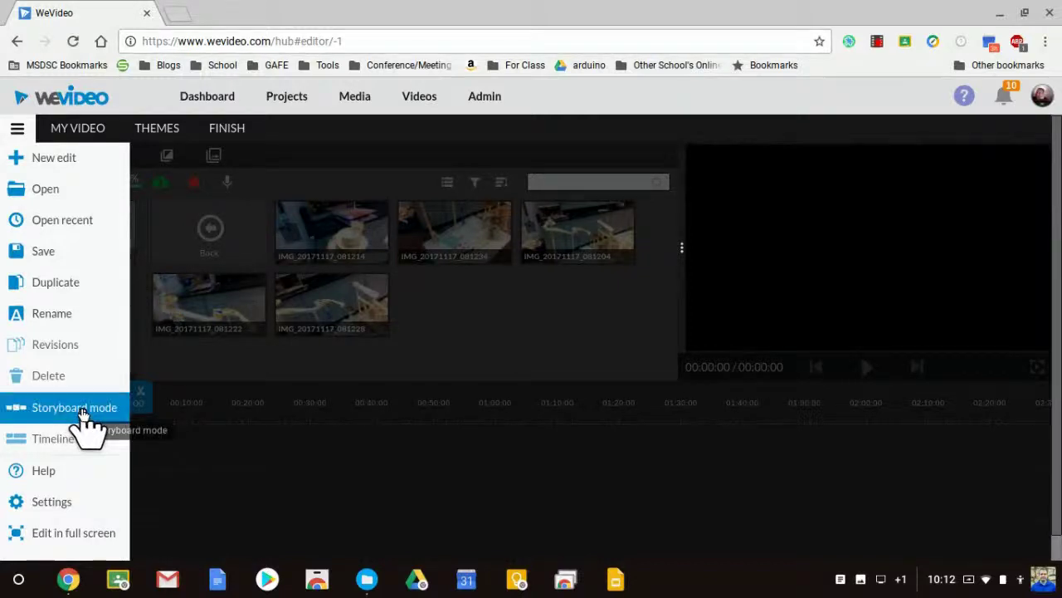
{"action": "left_click", "coordinate": [239, 493]}
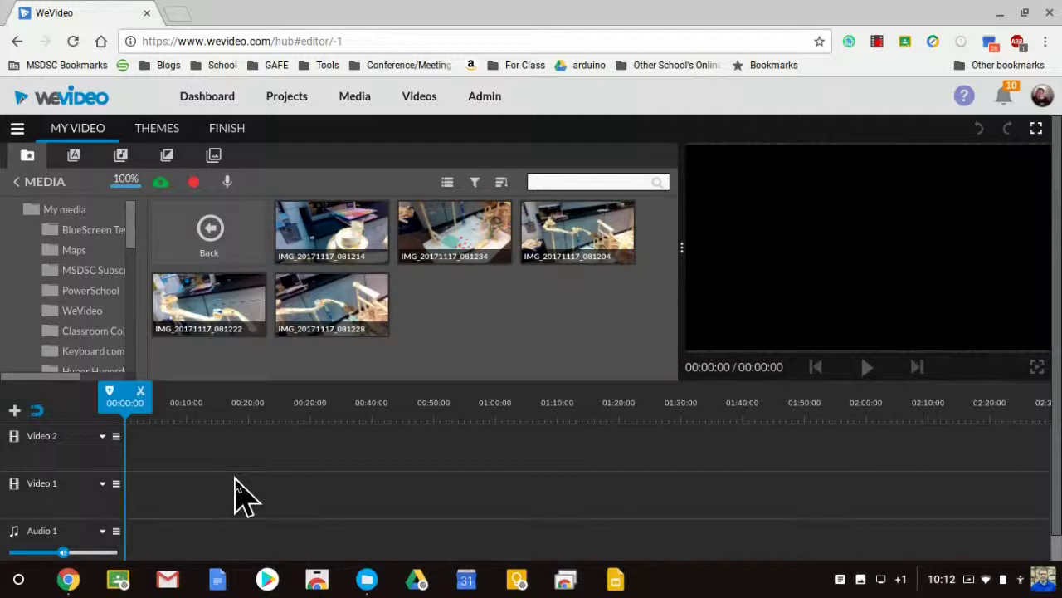
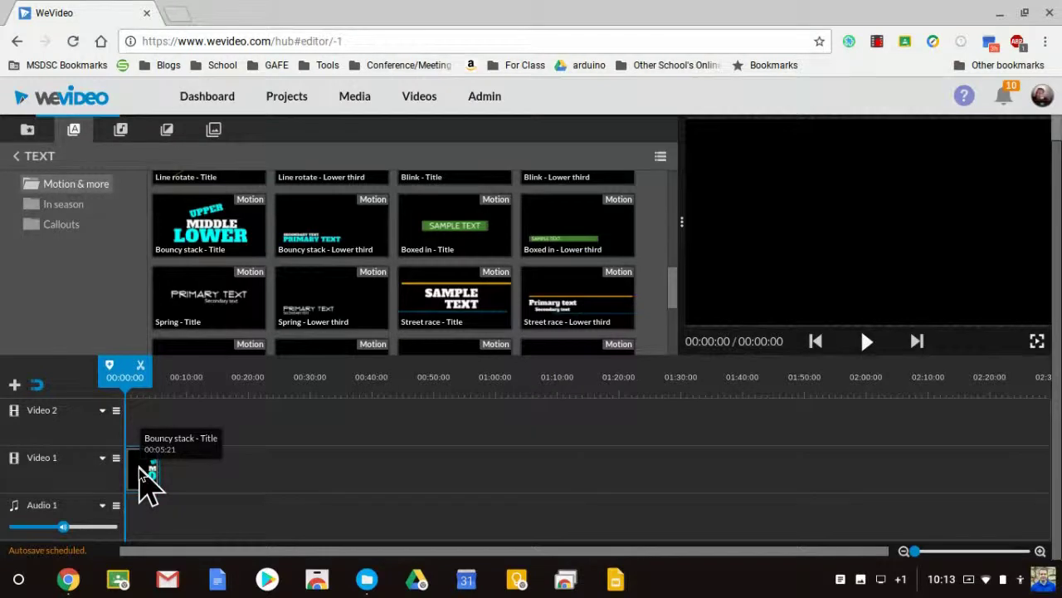
Step: Preview the Bouncy stack title on the Video 1 track by scrubbing through it, and return the playhead to the start
{"action": "left_click_drag", "start_coordinate": [148, 479], "coordinate": [146, 478]}
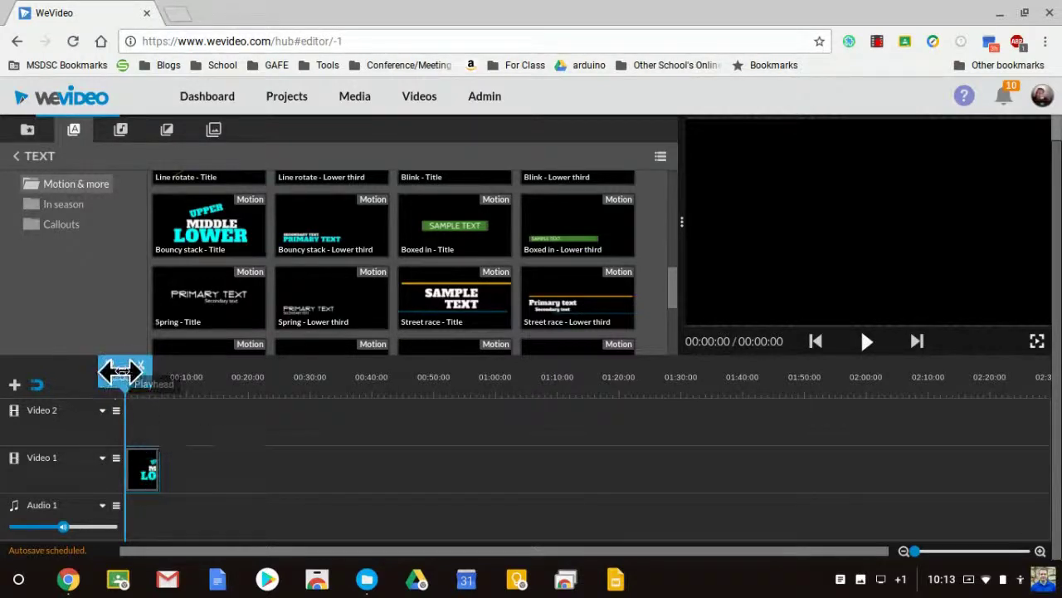
{"action": "left_click_drag", "start_coordinate": [121, 373], "coordinate": [133, 376]}
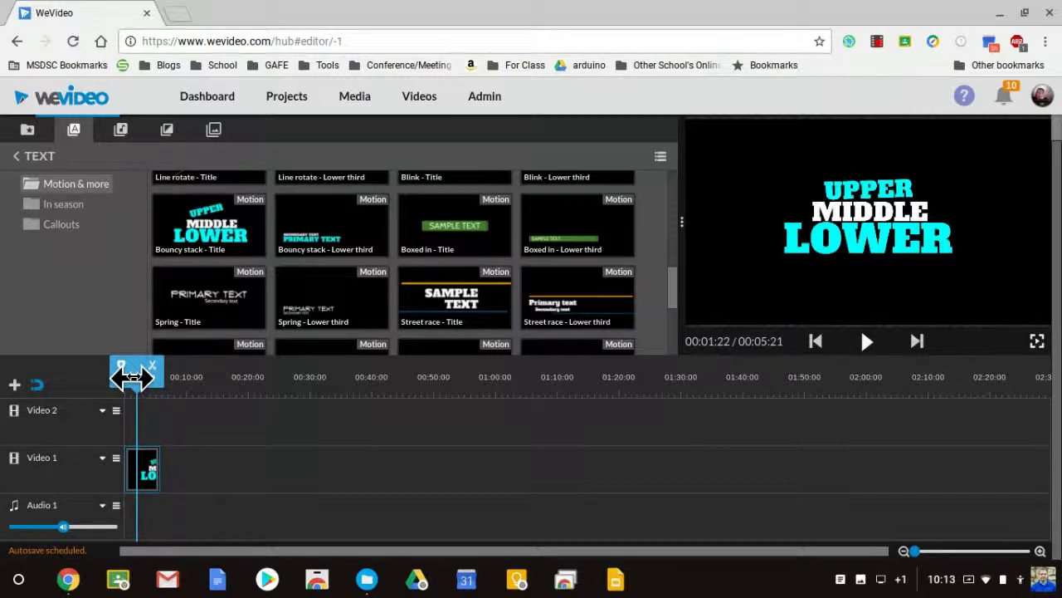
{"action": "left_click_drag", "start_coordinate": [133, 378], "coordinate": [116, 379]}
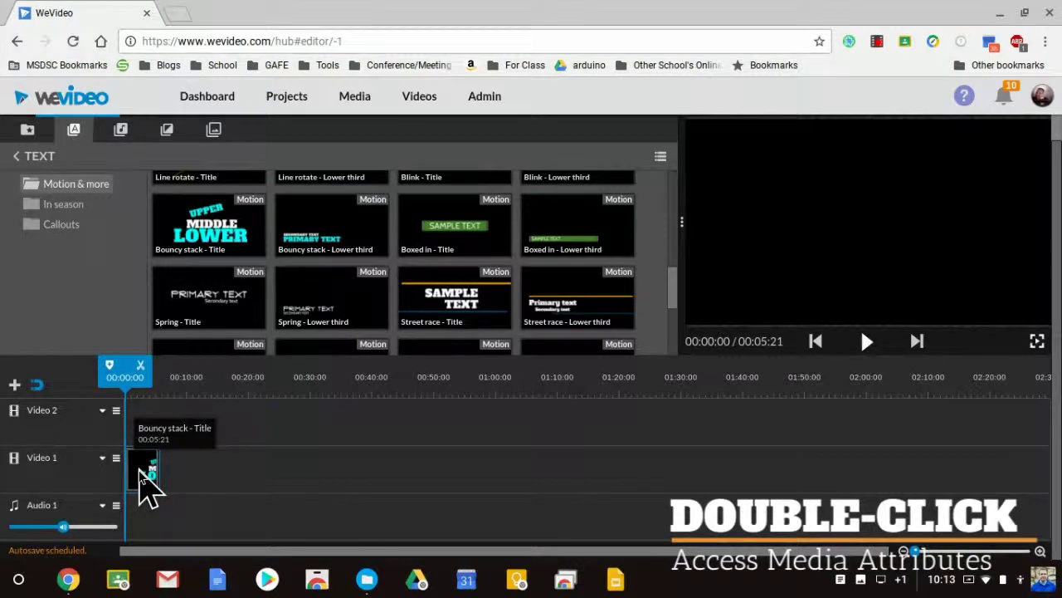
Step: Open the Bouncy stack title clip for editing and set its three text lines to My, First and Slideshow
{"action": "double_click", "coordinate": [139, 472]}
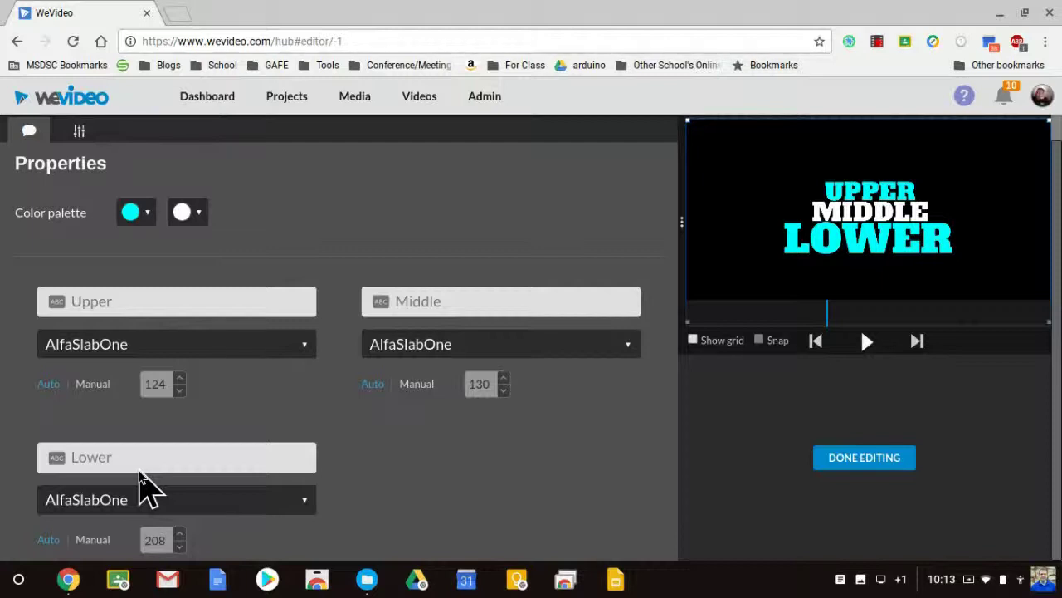
{"action": "left_click", "coordinate": [74, 131]}
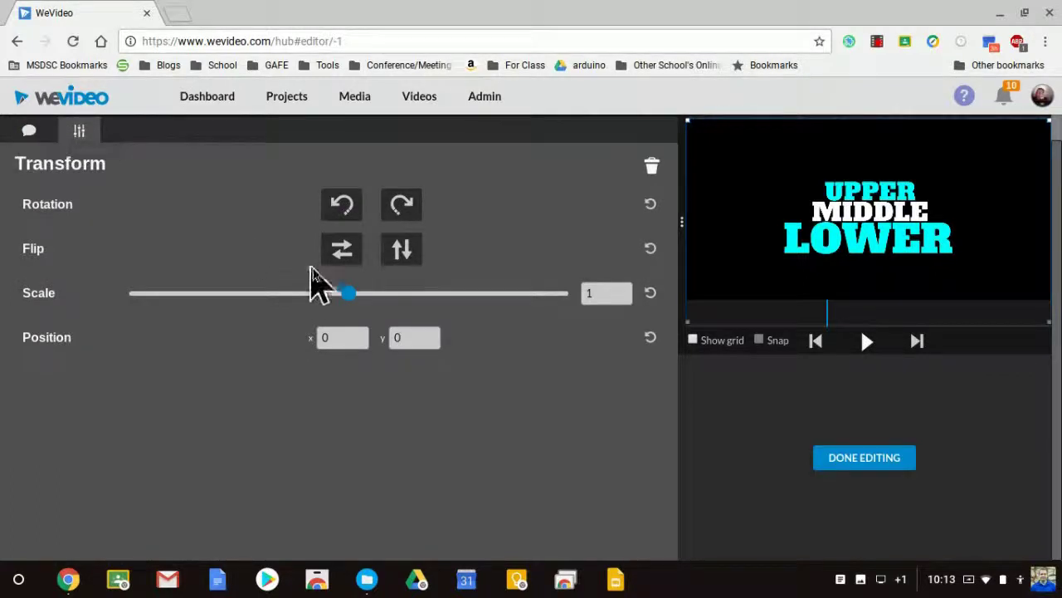
{"action": "left_click", "coordinate": [29, 133]}
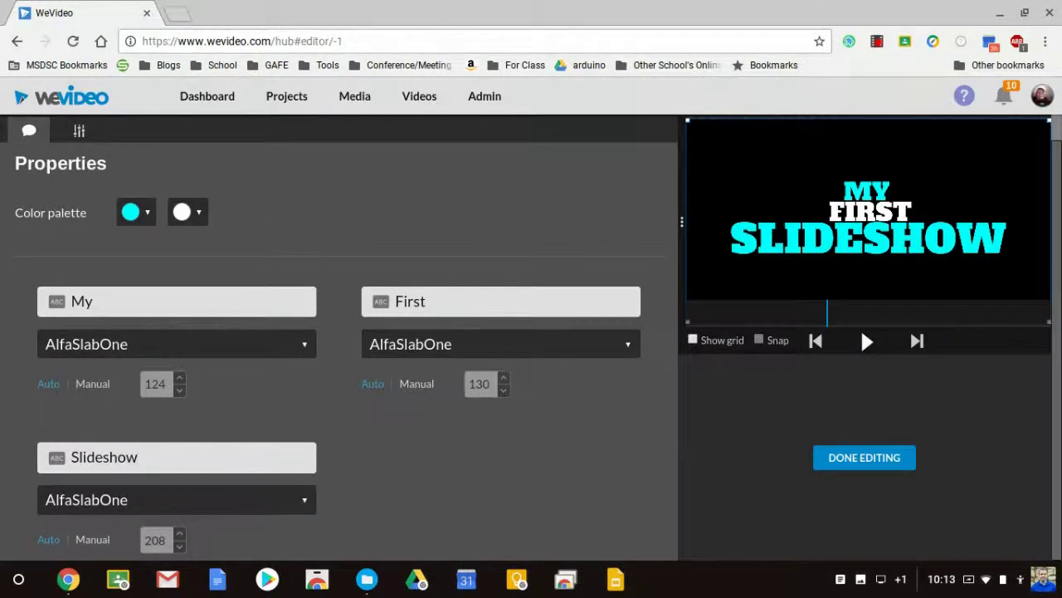
Step: Set the title's two palette colors to purple for the outer lines and yellow for the middle line, and finish editing
{"action": "left_click", "coordinate": [143, 211]}
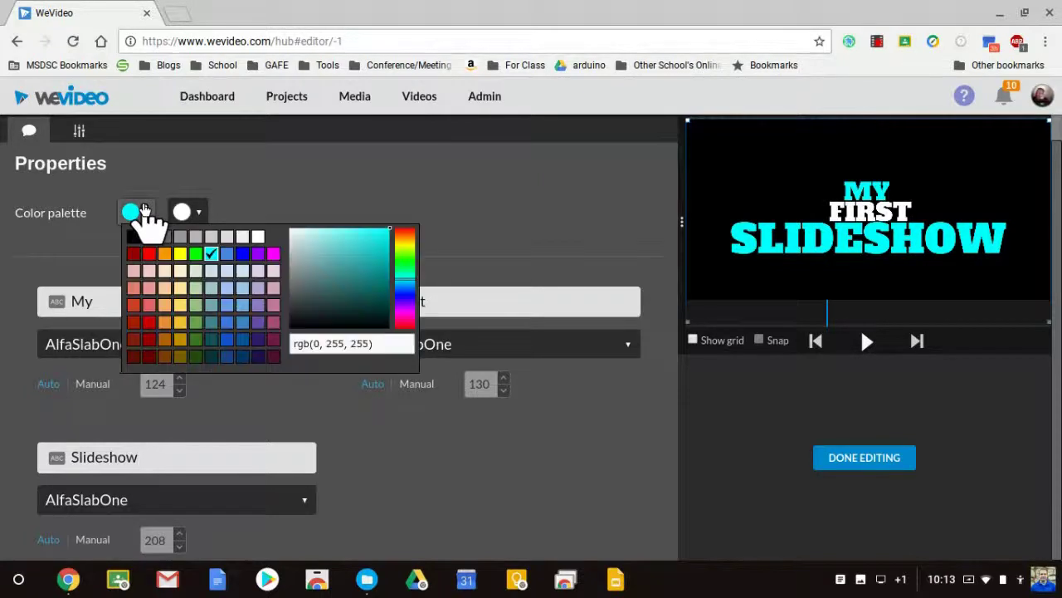
{"action": "left_click", "coordinate": [195, 322]}
{"action": "left_click", "coordinate": [181, 212]}
{"action": "left_click", "coordinate": [232, 322]}
{"action": "left_click", "coordinate": [150, 217]}
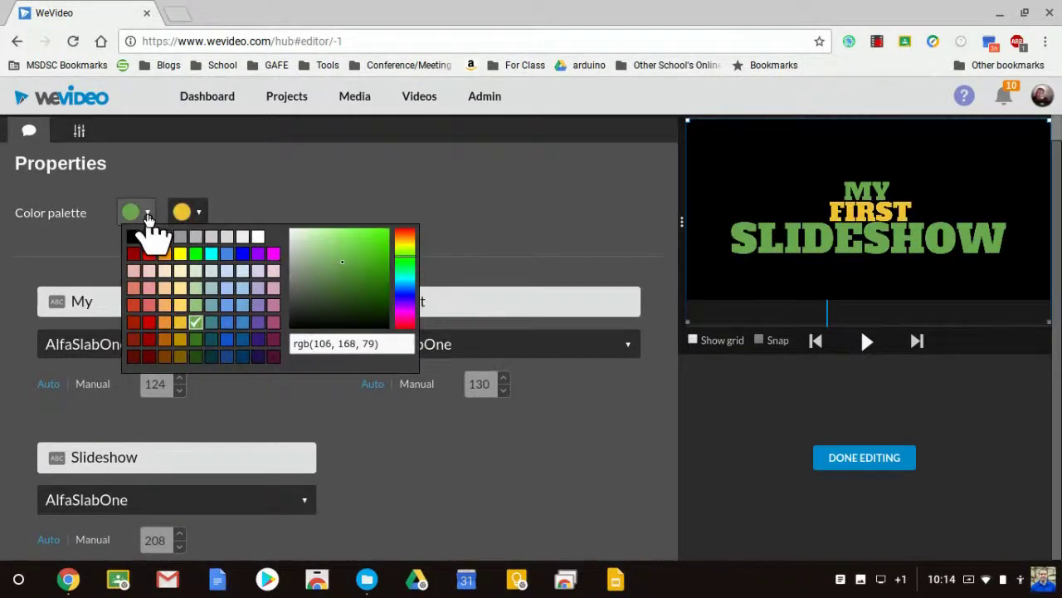
{"action": "left_click", "coordinate": [258, 322]}
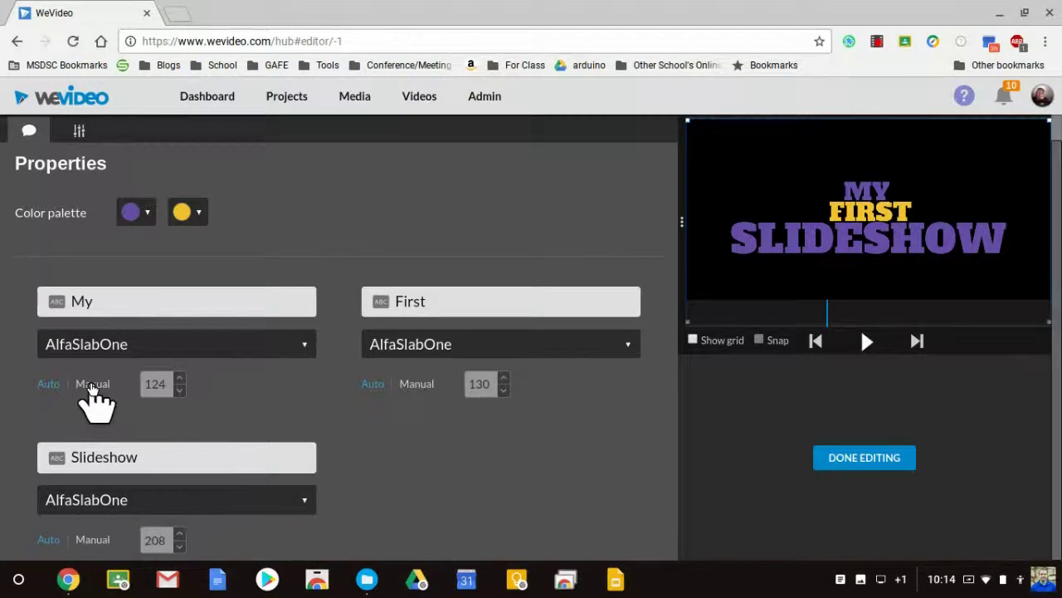
{"action": "left_click", "coordinate": [885, 463]}
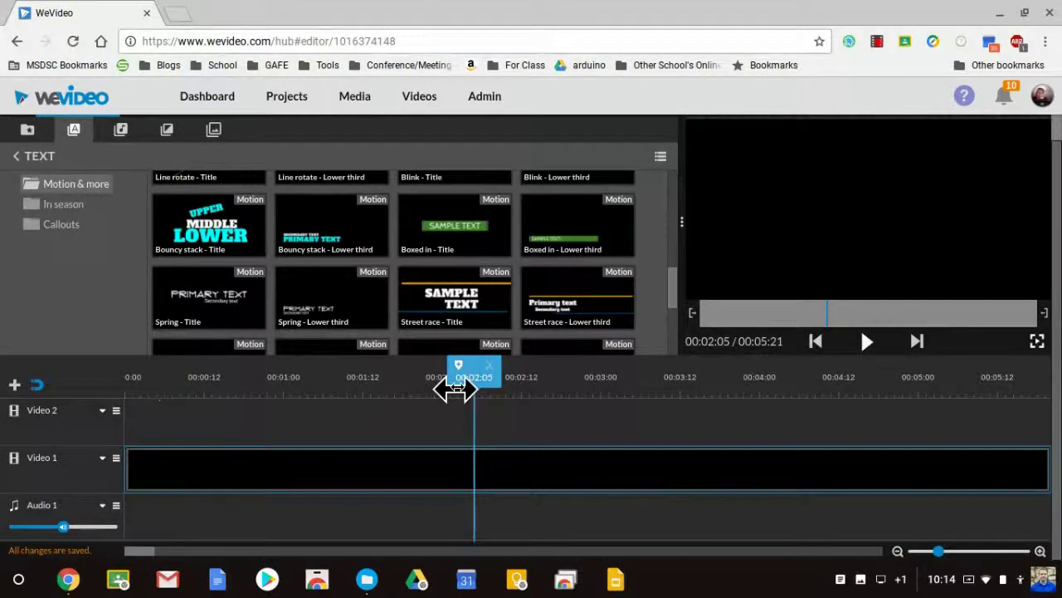
Step: Play the edited title from the beginning of the timeline and stop before its end
{"action": "left_click_drag", "start_coordinate": [459, 384], "coordinate": [100, 398]}
{"action": "key", "text": "space"}
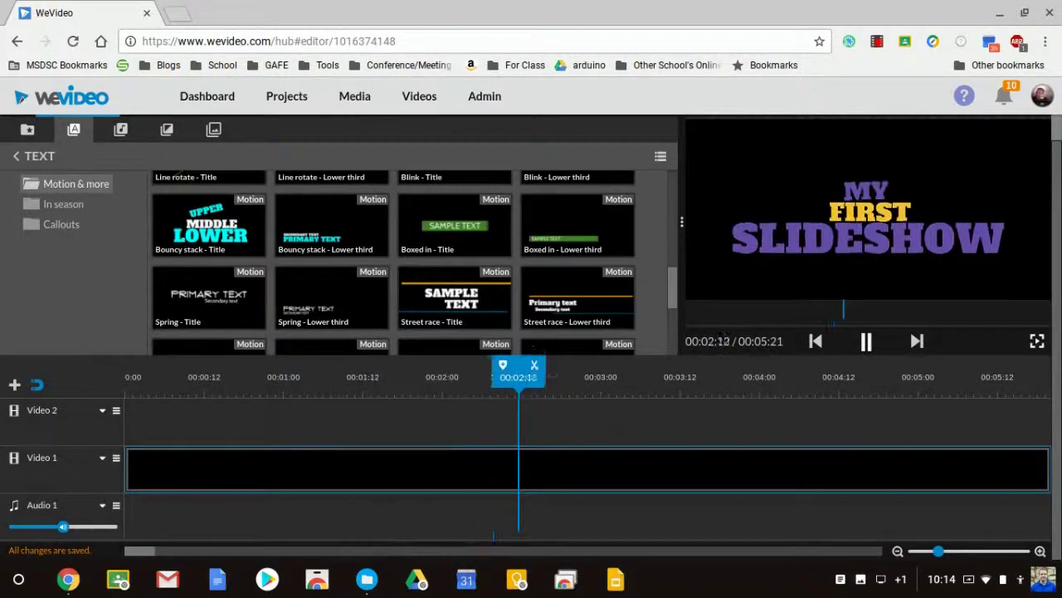
{"action": "left_click", "coordinate": [218, 467]}
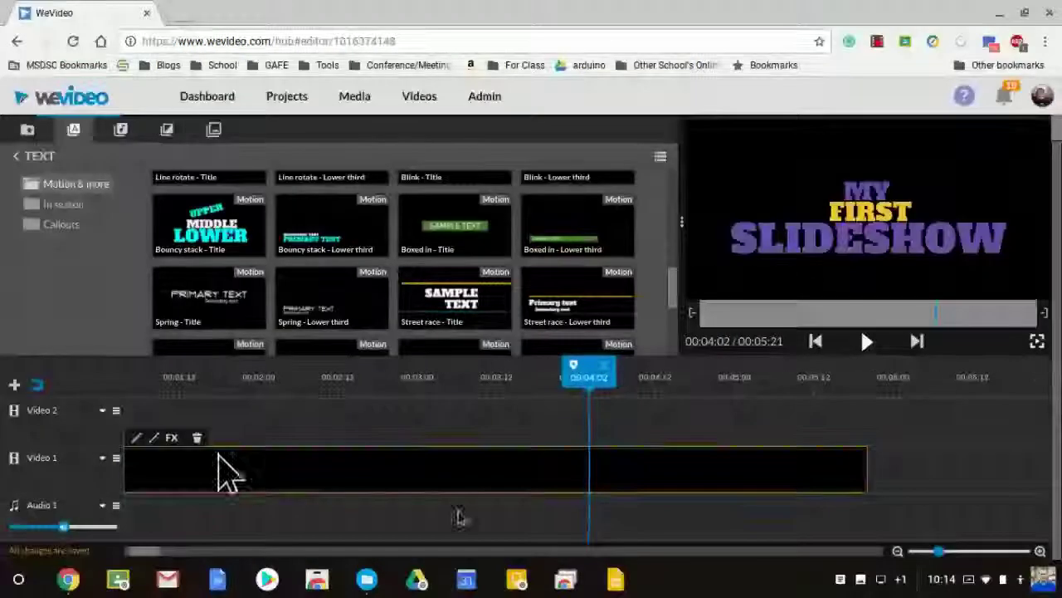
Step: Place five photos from the Photo Slideshow media folder one after another behind the title on the Video 1 track
{"action": "left_click", "coordinate": [897, 552]}
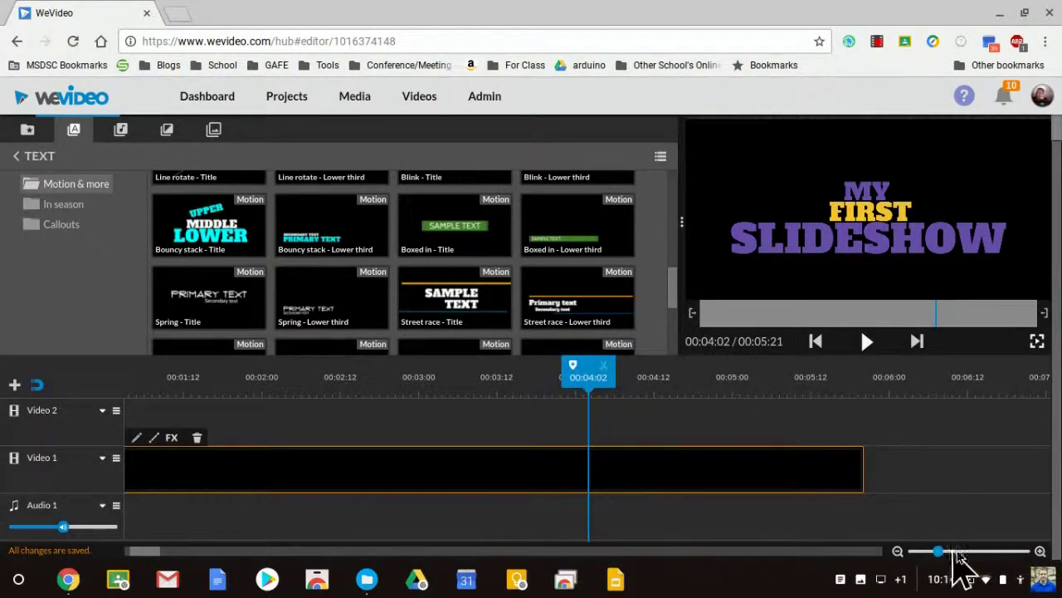
{"action": "left_click", "coordinate": [898, 552]}
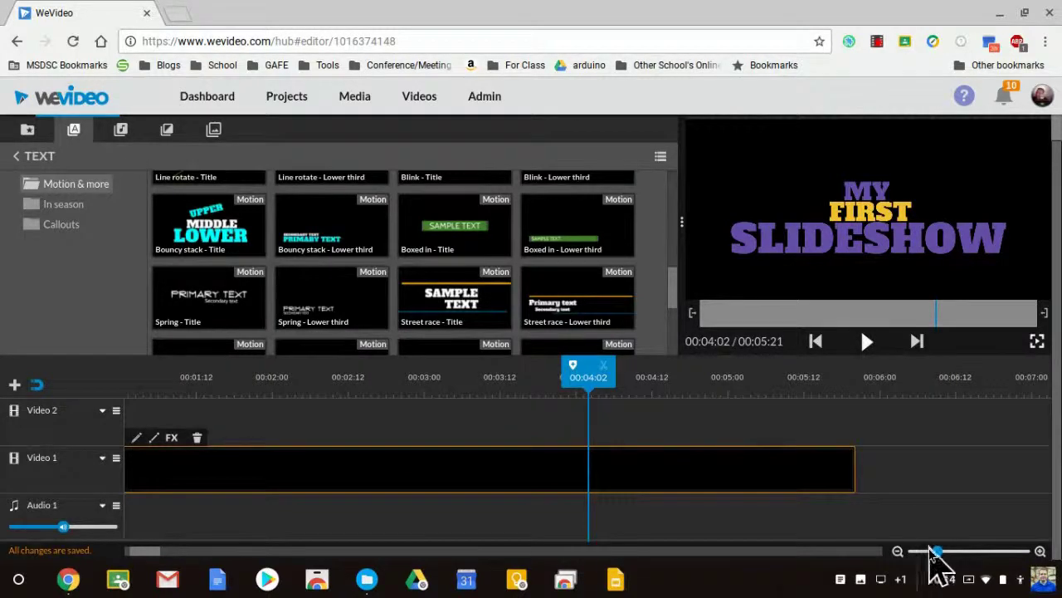
{"action": "left_click_drag", "start_coordinate": [935, 552], "coordinate": [917, 554]}
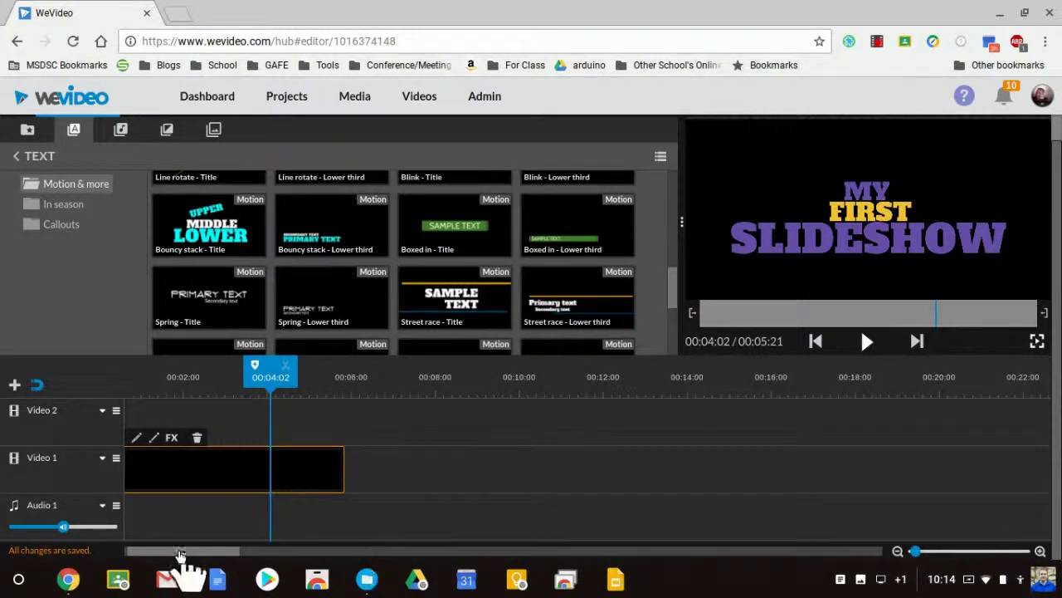
{"action": "left_click_drag", "start_coordinate": [170, 555], "coordinate": [145, 551]}
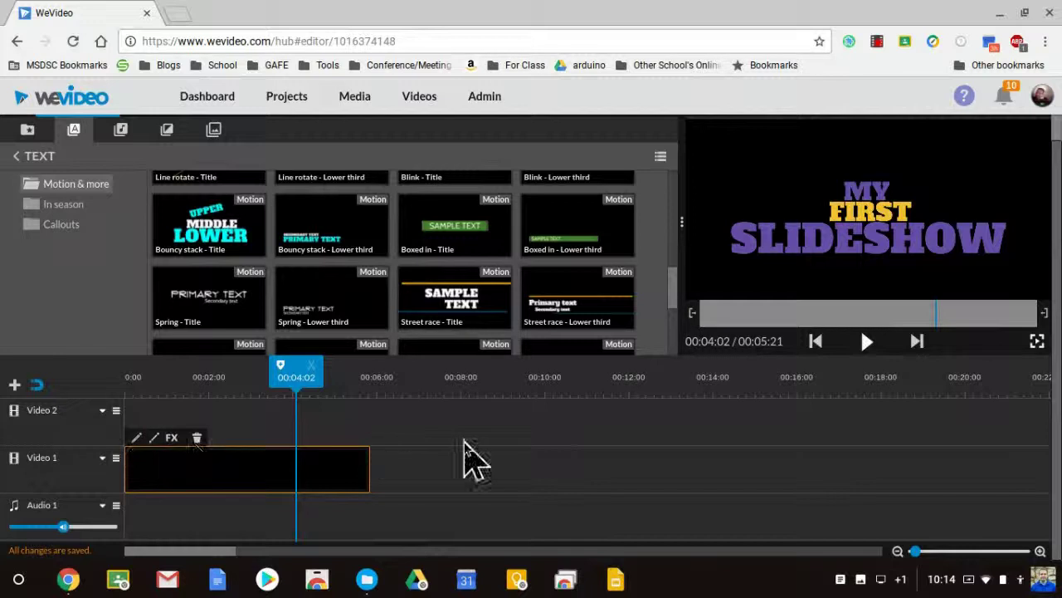
{"action": "scroll", "coordinate": [258, 249], "scroll_direction": "up", "scroll_amount": 5}
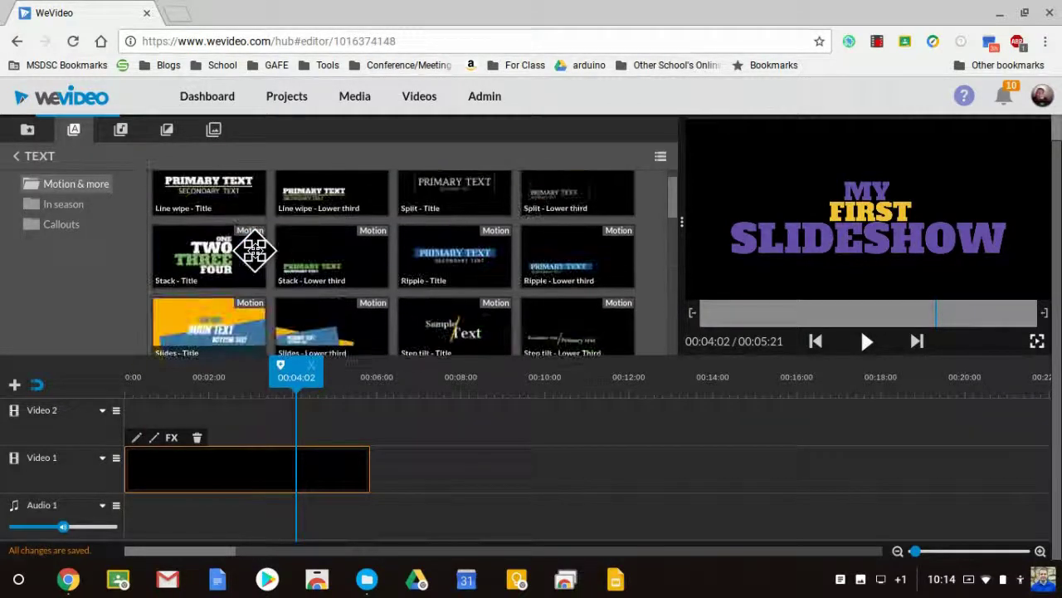
{"action": "scroll", "coordinate": [255, 249], "scroll_direction": "up", "scroll_amount": 3}
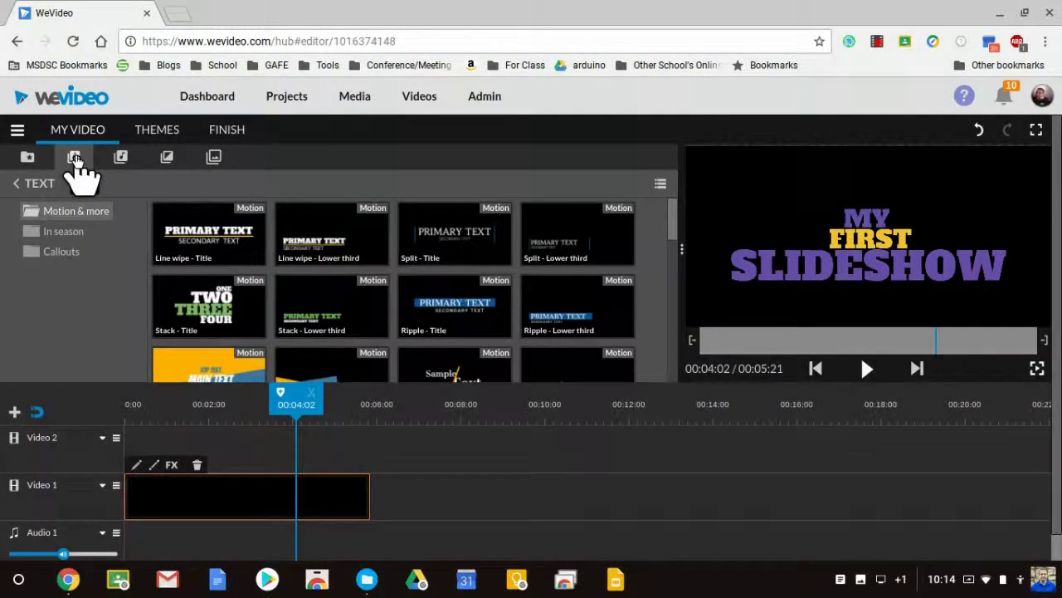
{"action": "left_click", "coordinate": [27, 157]}
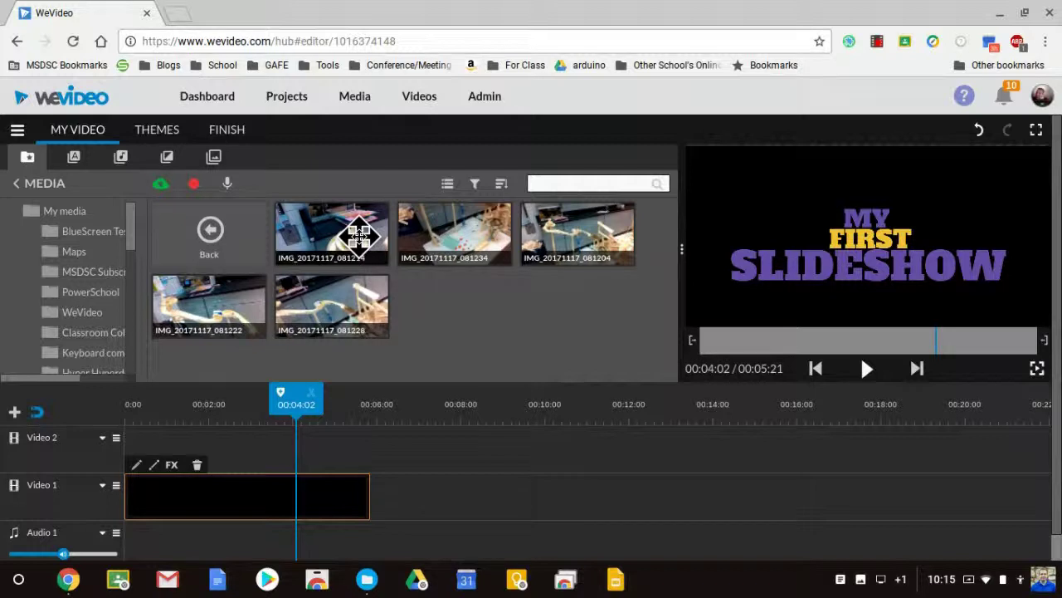
{"action": "left_click_drag", "start_coordinate": [359, 237], "coordinate": [396, 506]}
{"action": "left_click_drag", "start_coordinate": [454, 232], "coordinate": [606, 473]}
{"action": "left_click_drag", "start_coordinate": [577, 232], "coordinate": [1032, 481]}
{"action": "left_click_drag", "start_coordinate": [332, 307], "coordinate": [827, 470]}
Step: Play the slideshow from the start to check the photo sequence, pause it and return the playhead to 00:00:00
{"action": "scroll", "coordinate": [835, 468], "scroll_direction": "down", "scroll_amount": 1}
{"action": "left_click_drag", "start_coordinate": [991, 377], "coordinate": [124, 378]}
{"action": "left_click", "coordinate": [897, 552]}
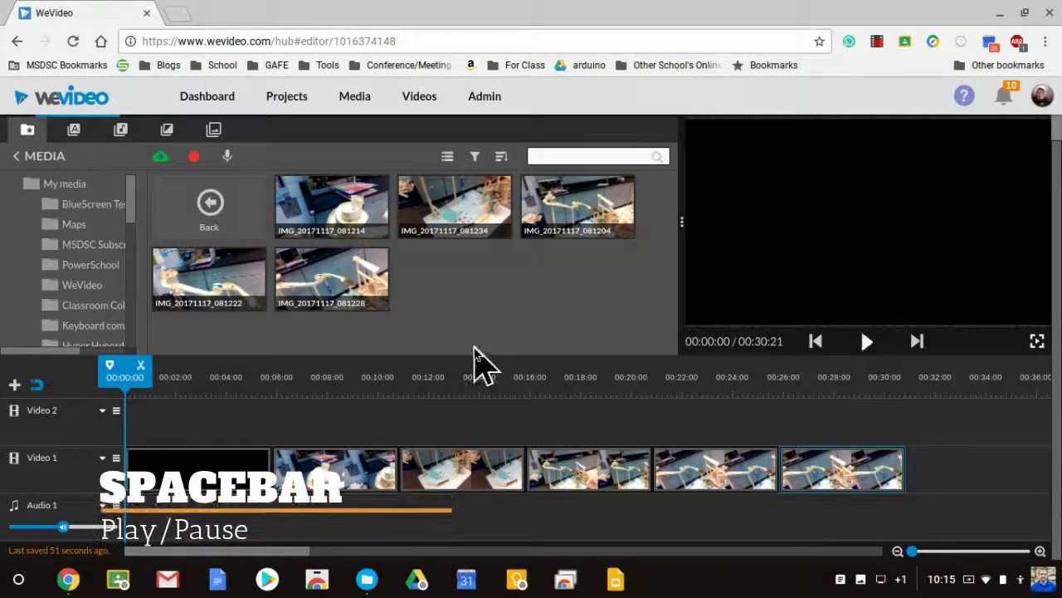
{"action": "key", "text": "space"}
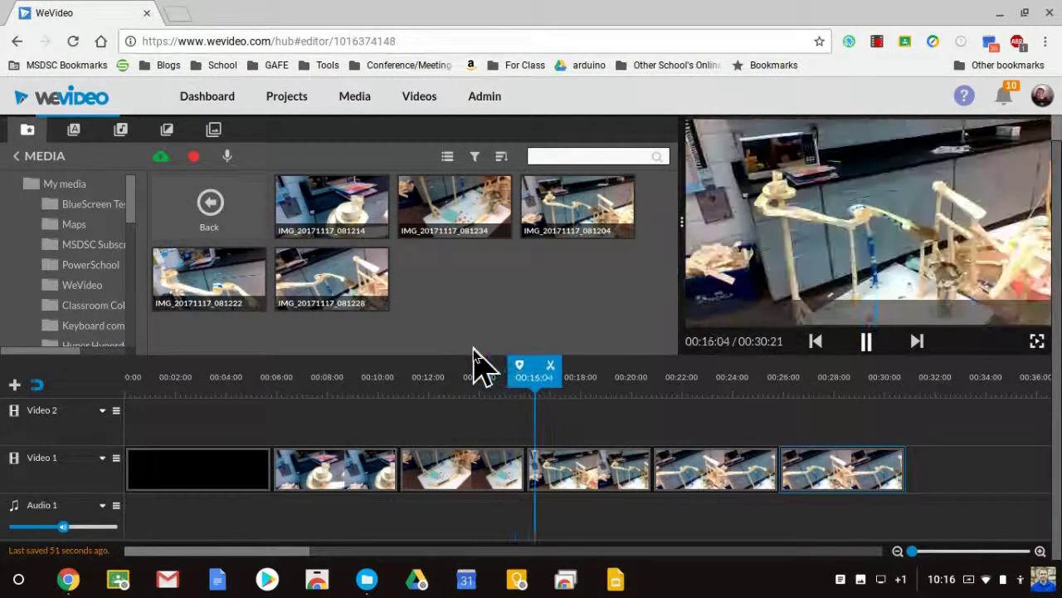
{"action": "key", "text": "space"}
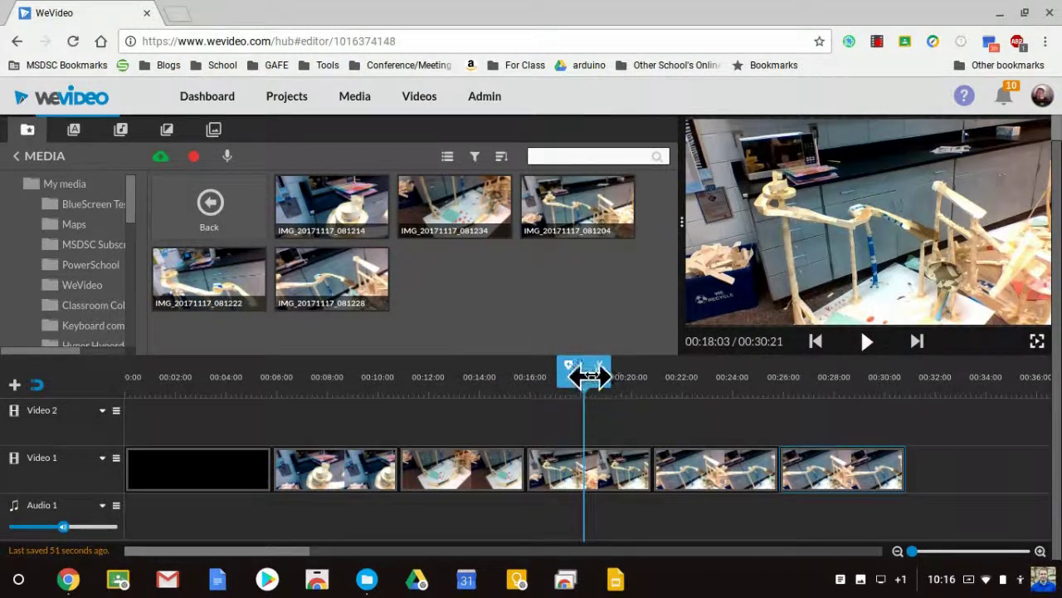
{"action": "left_click_drag", "start_coordinate": [586, 374], "coordinate": [135, 378]}
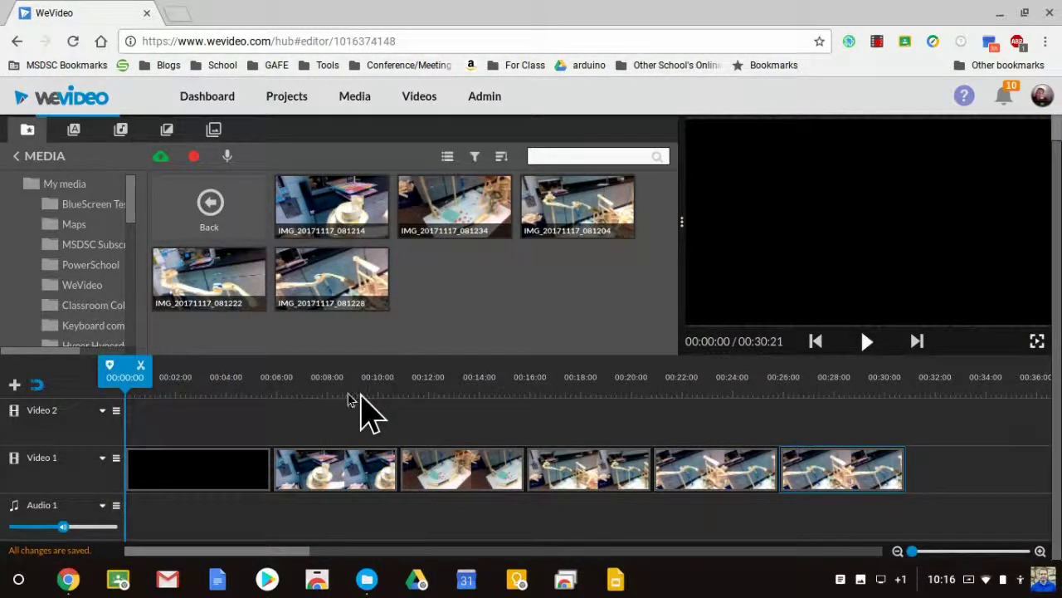
Step: Add Atmospheric DnB from the Energetic premium music to the start of the Audio 1 track and play the video with it
{"action": "left_click", "coordinate": [121, 131]}
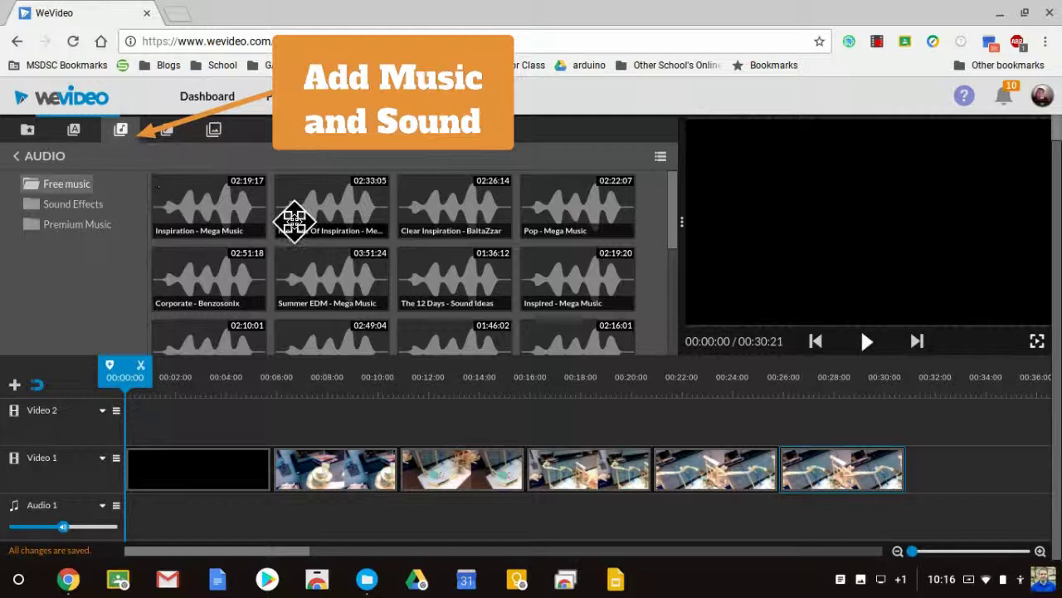
{"action": "scroll", "coordinate": [454, 259], "scroll_direction": "down", "scroll_amount": 2}
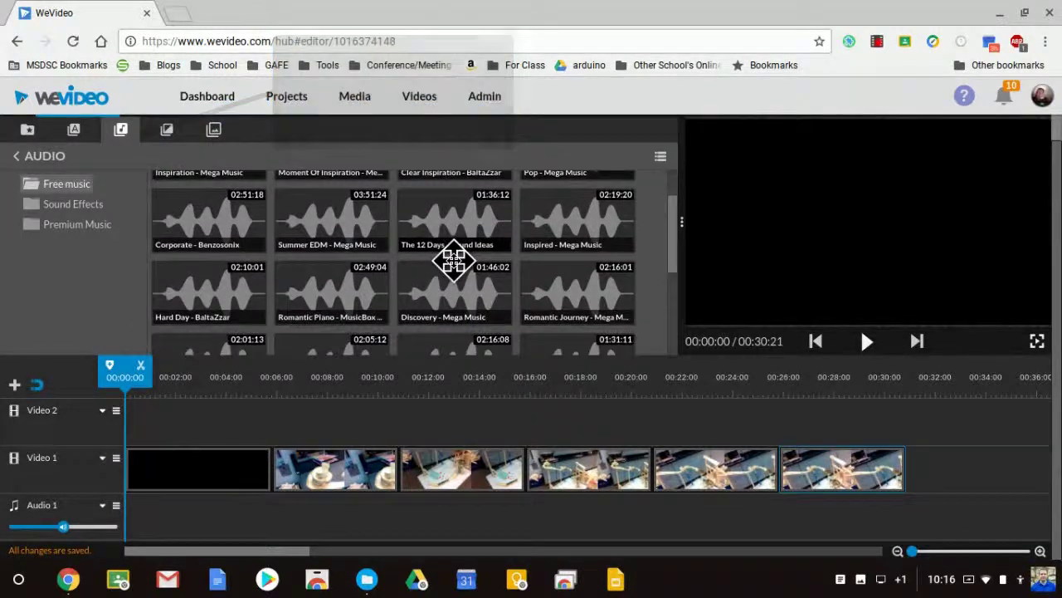
{"action": "left_click", "coordinate": [74, 223]}
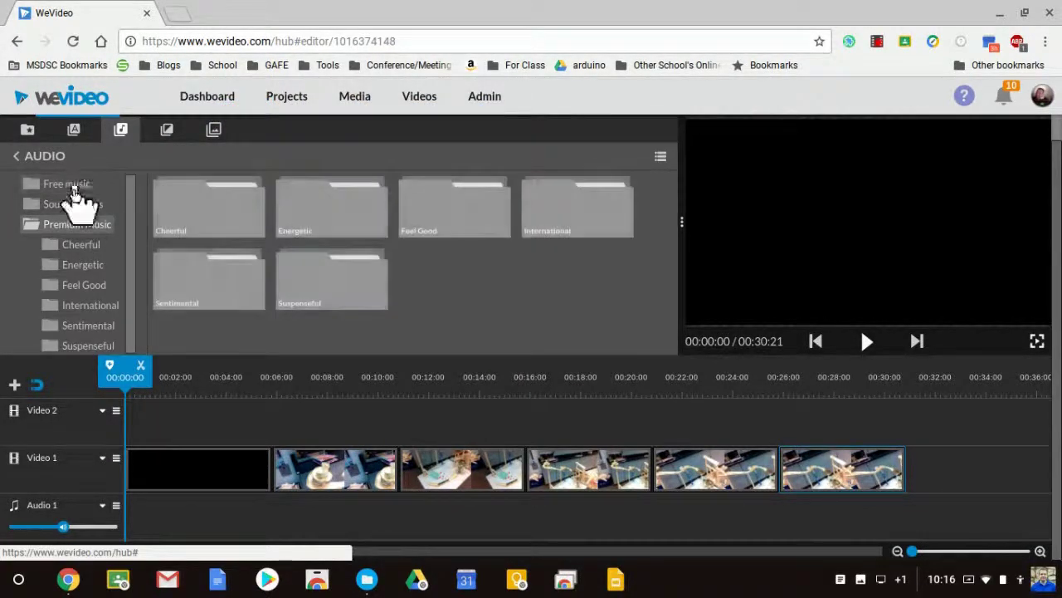
{"action": "left_click", "coordinate": [86, 284]}
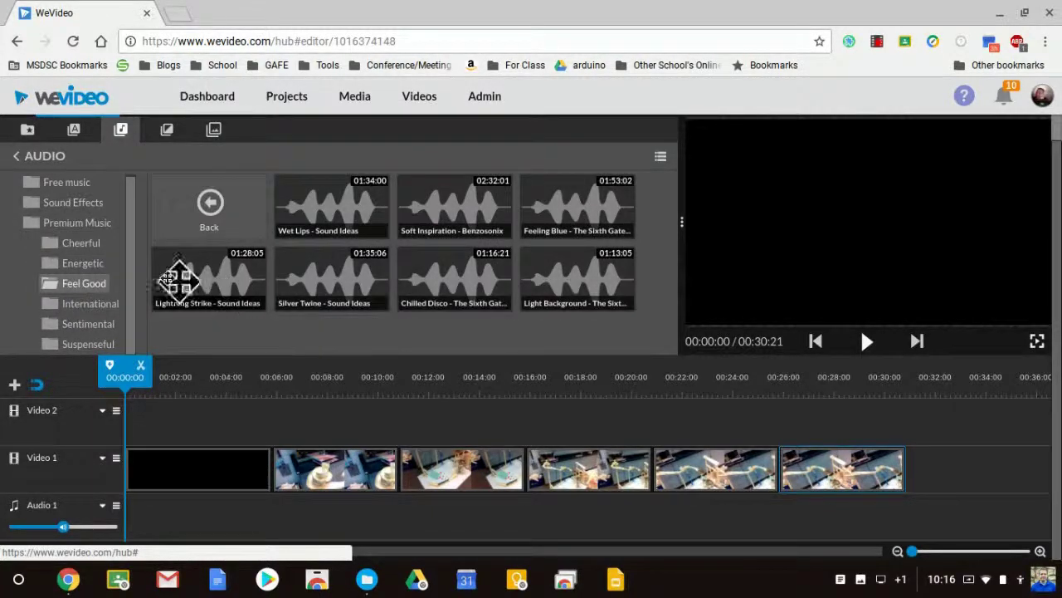
{"action": "left_click", "coordinate": [93, 268]}
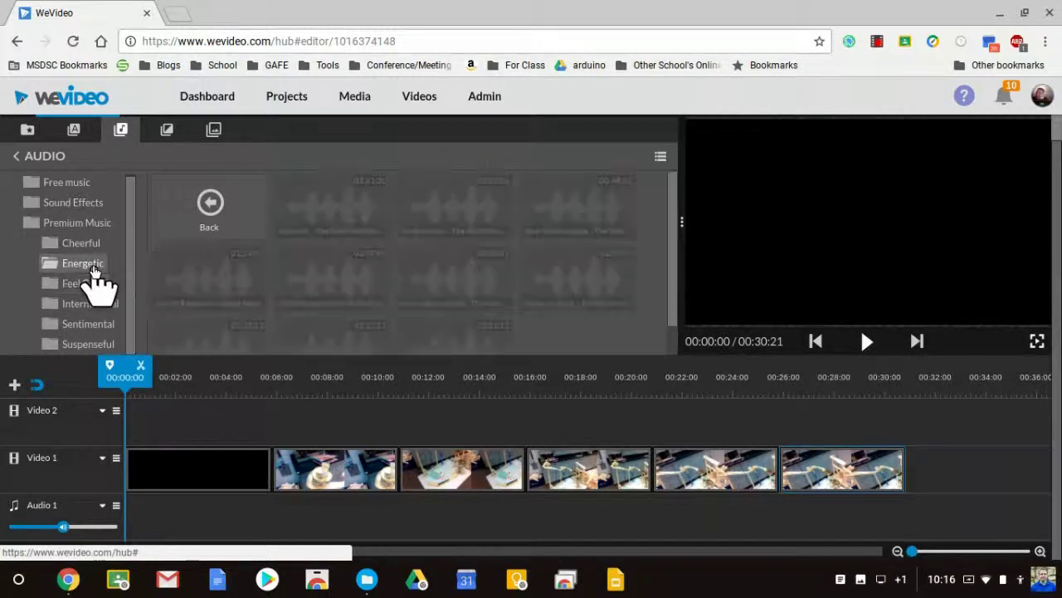
{"action": "scroll", "coordinate": [588, 268], "scroll_direction": "down", "scroll_amount": 1}
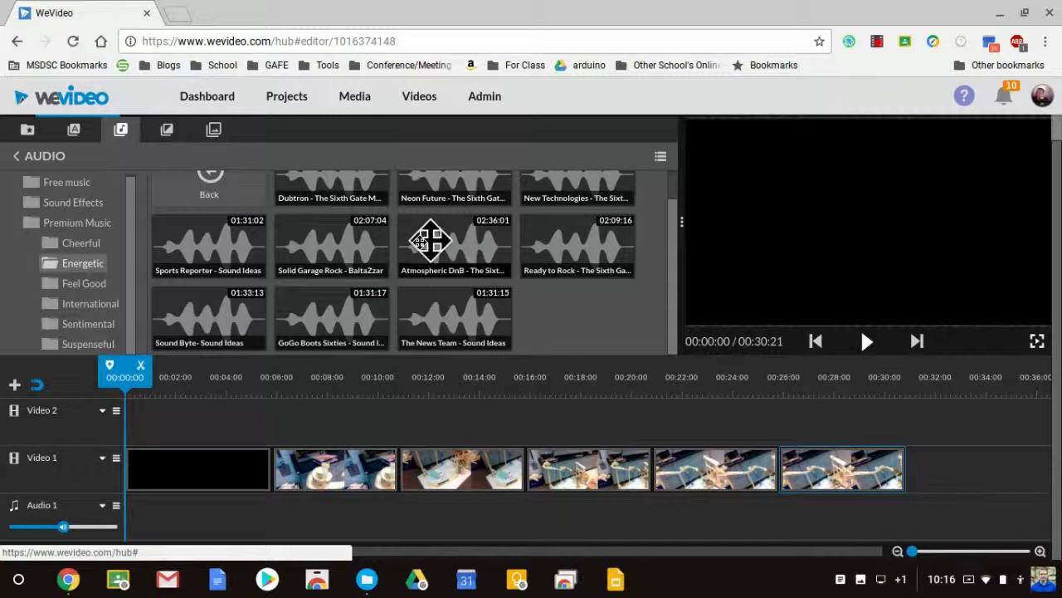
{"action": "left_click_drag", "start_coordinate": [481, 249], "coordinate": [137, 517]}
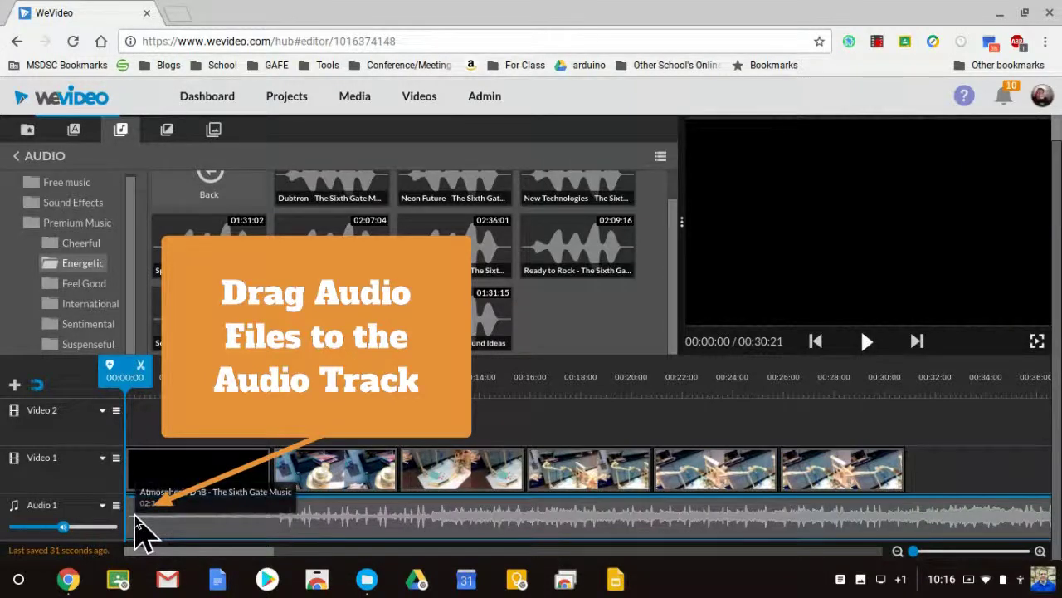
{"action": "key", "text": "space"}
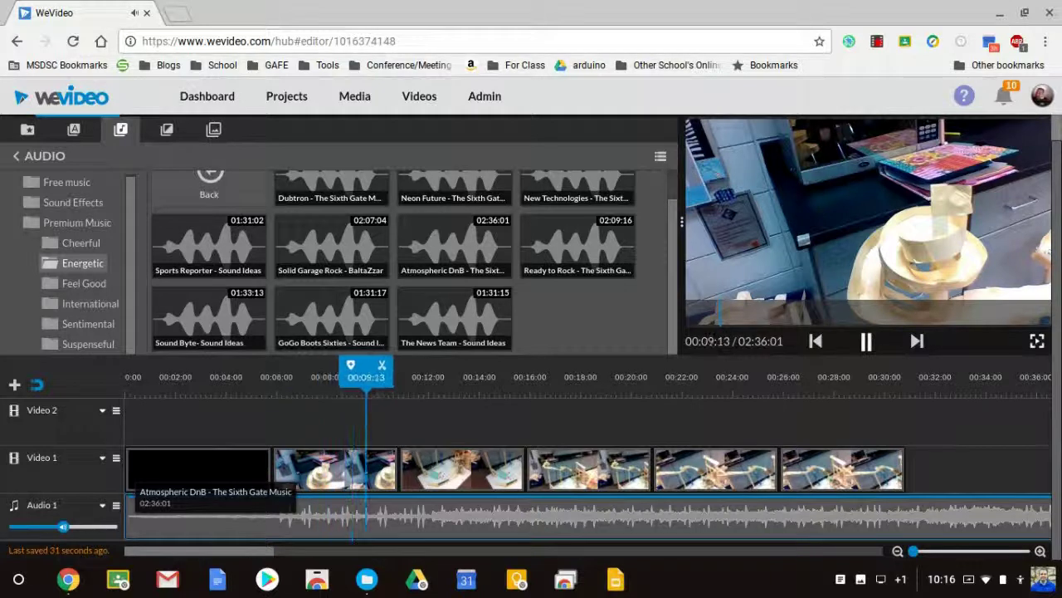
Step: Pause playback, split the Audio 1 music at 00:30:21 where the last photo ends, and delete the leftover portion after the cut
{"action": "key", "text": "space"}
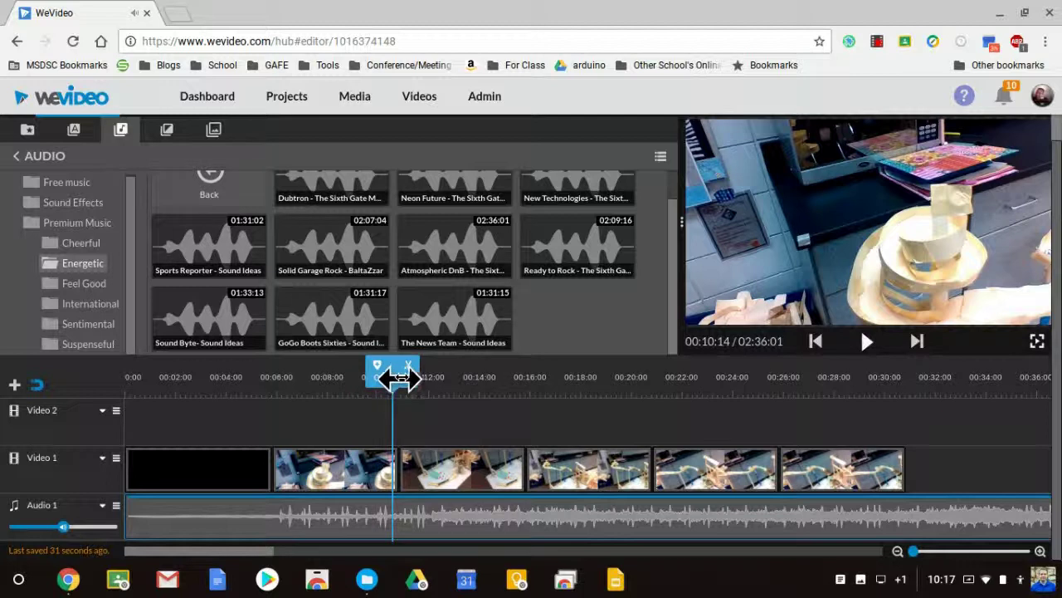
{"action": "left_click_drag", "start_coordinate": [423, 376], "coordinate": [916, 380]}
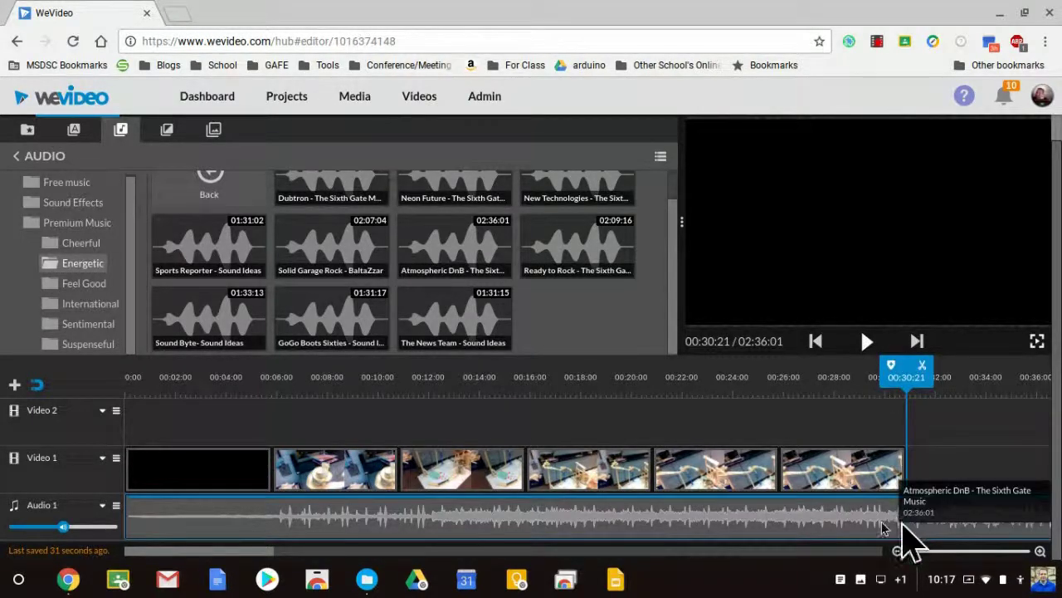
{"action": "left_click", "coordinate": [924, 365]}
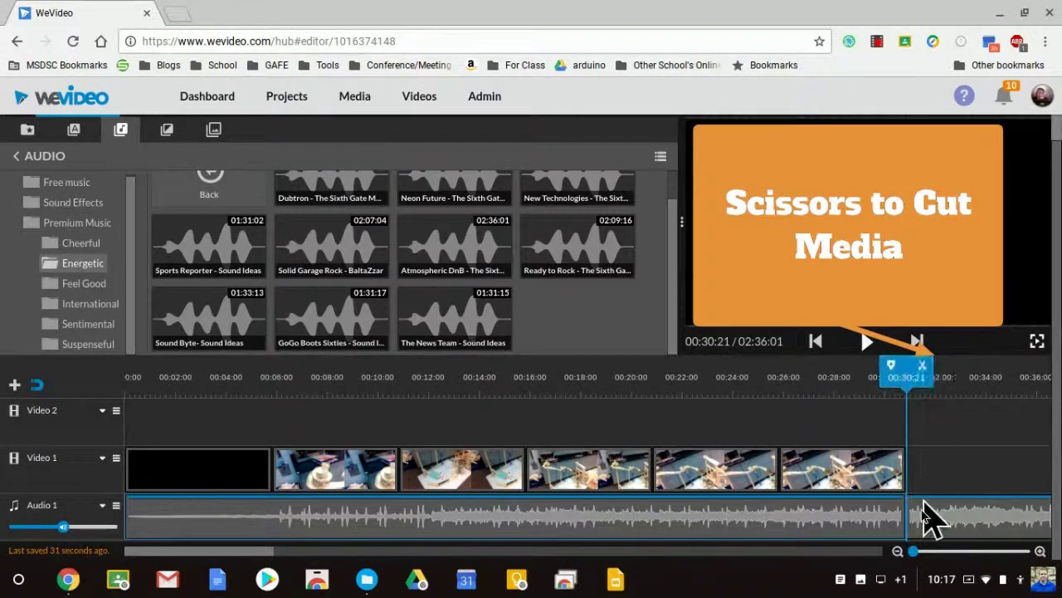
{"action": "left_click", "coordinate": [873, 519]}
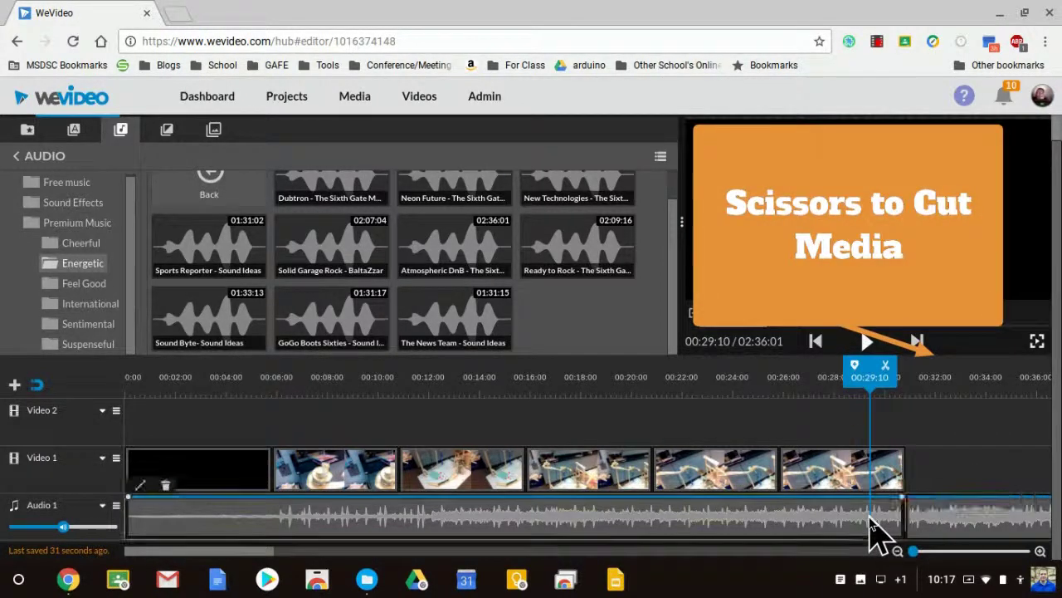
{"action": "left_click", "coordinate": [927, 527]}
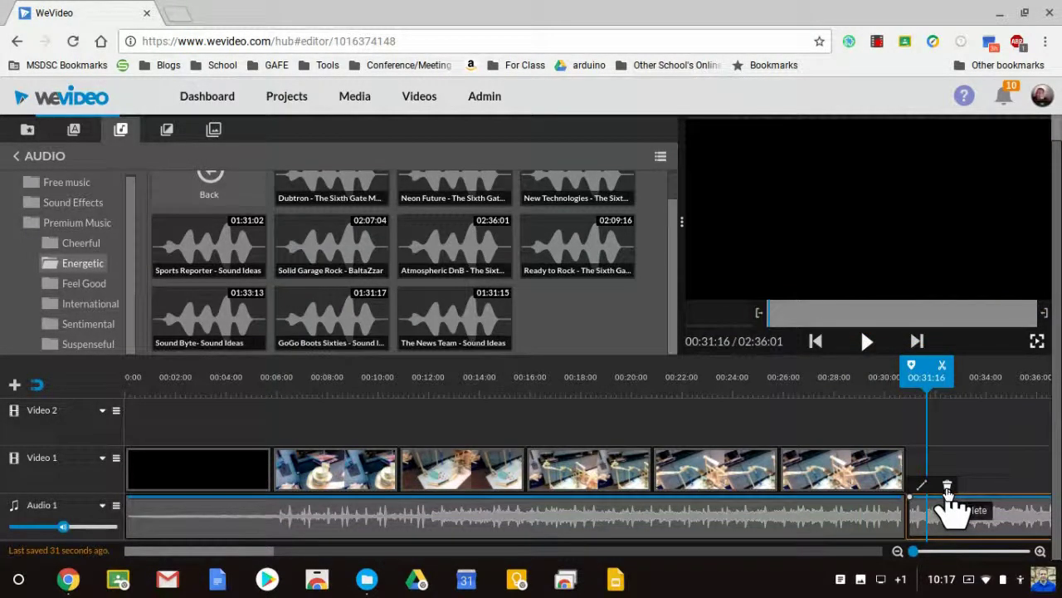
{"action": "left_click", "coordinate": [947, 488]}
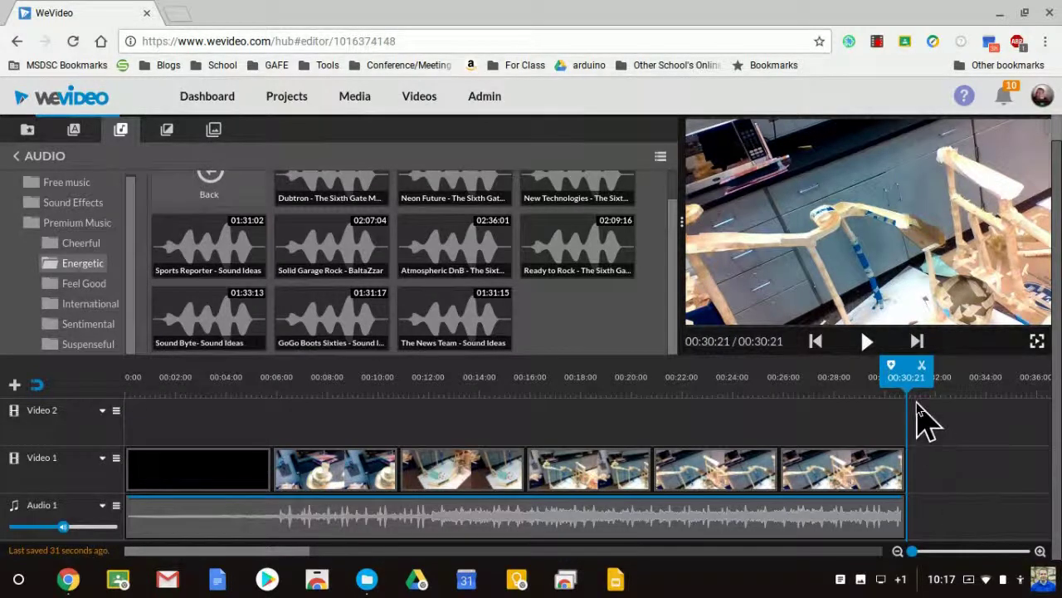
Step: Return the playhead to 00:00:00 and open the voiceover recorder from the media library, allowing WeVideo to use the microphone
{"action": "left_click_drag", "start_coordinate": [904, 373], "coordinate": [272, 398]}
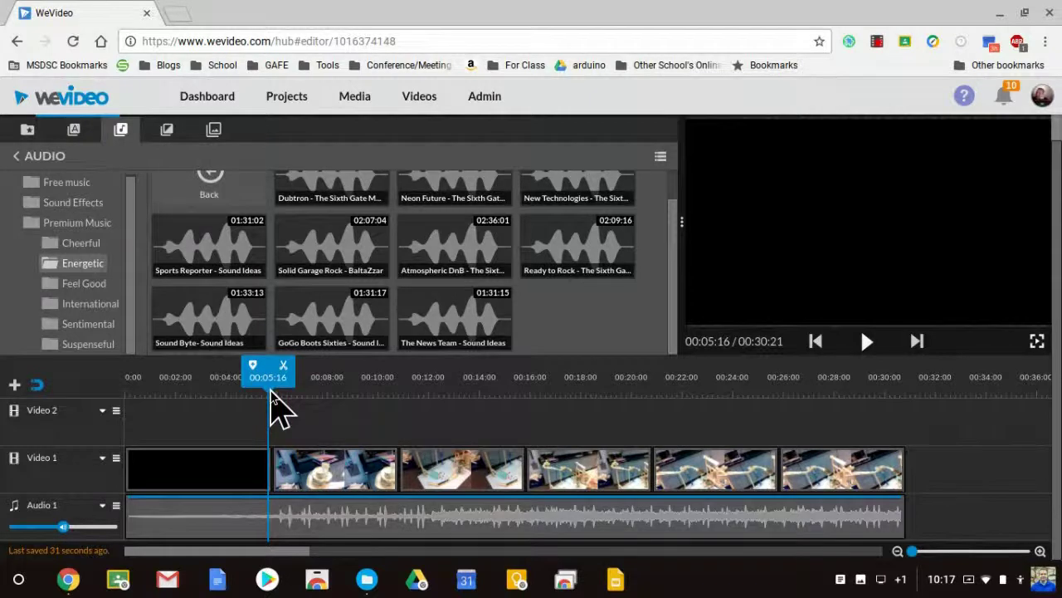
{"action": "left_click_drag", "start_coordinate": [272, 383], "coordinate": [123, 403]}
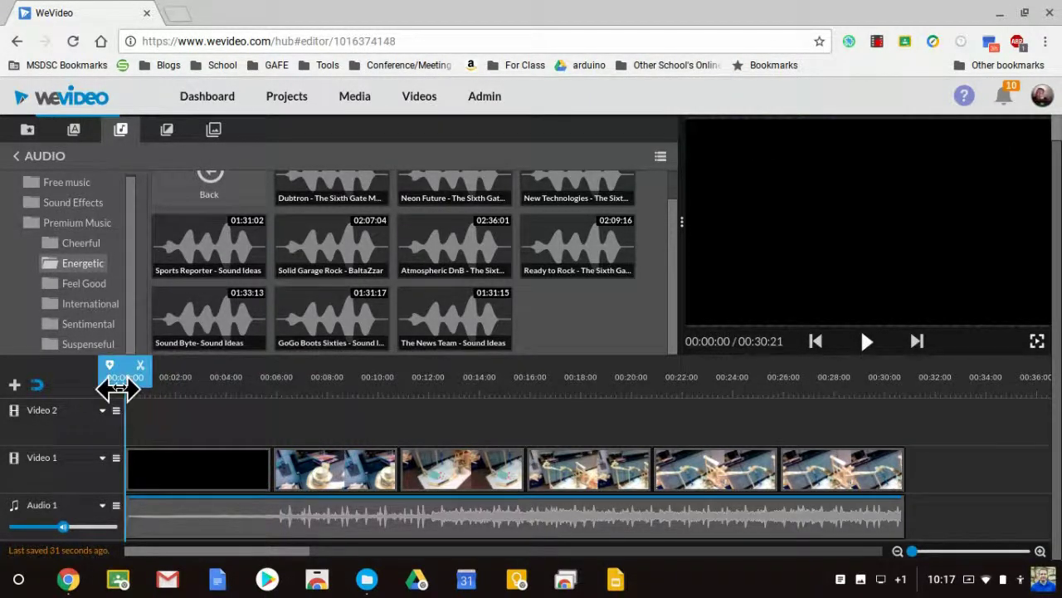
{"action": "scroll", "coordinate": [135, 223], "scroll_direction": "up", "scroll_amount": 1}
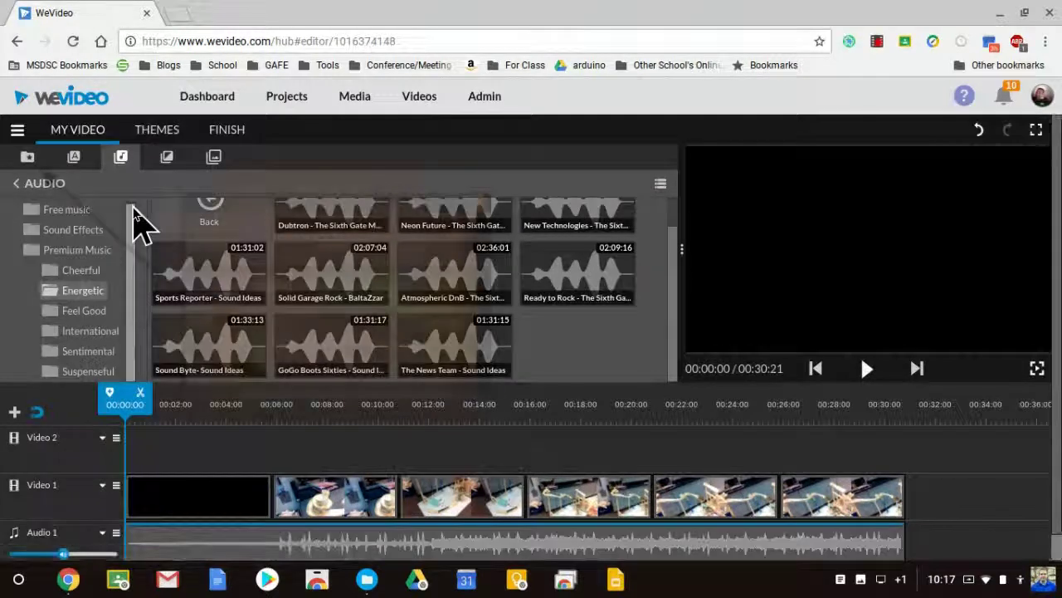
{"action": "left_click", "coordinate": [26, 158]}
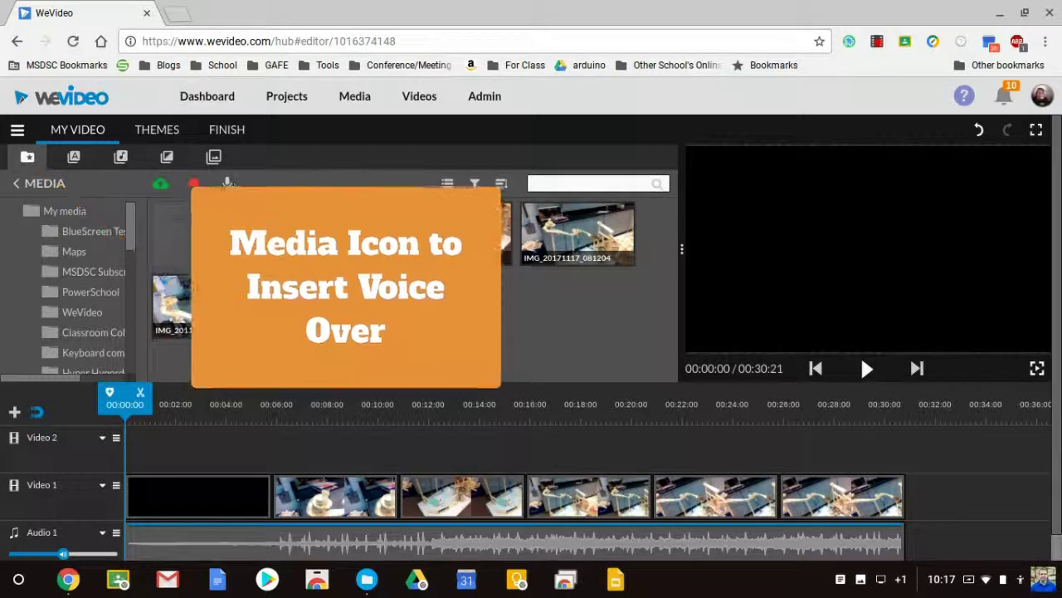
{"action": "left_click", "coordinate": [225, 184]}
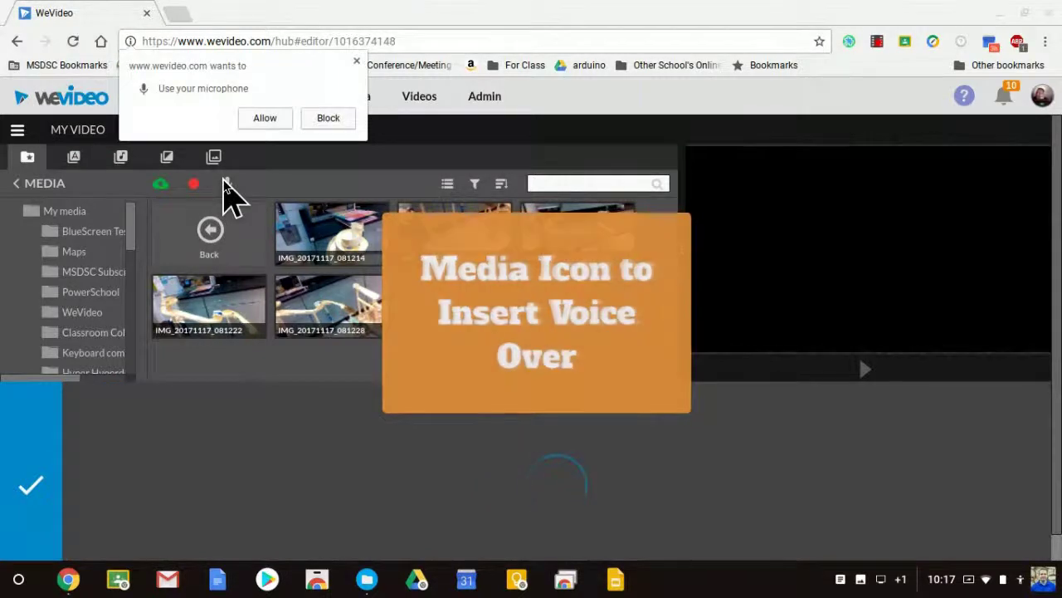
{"action": "left_click", "coordinate": [266, 119]}
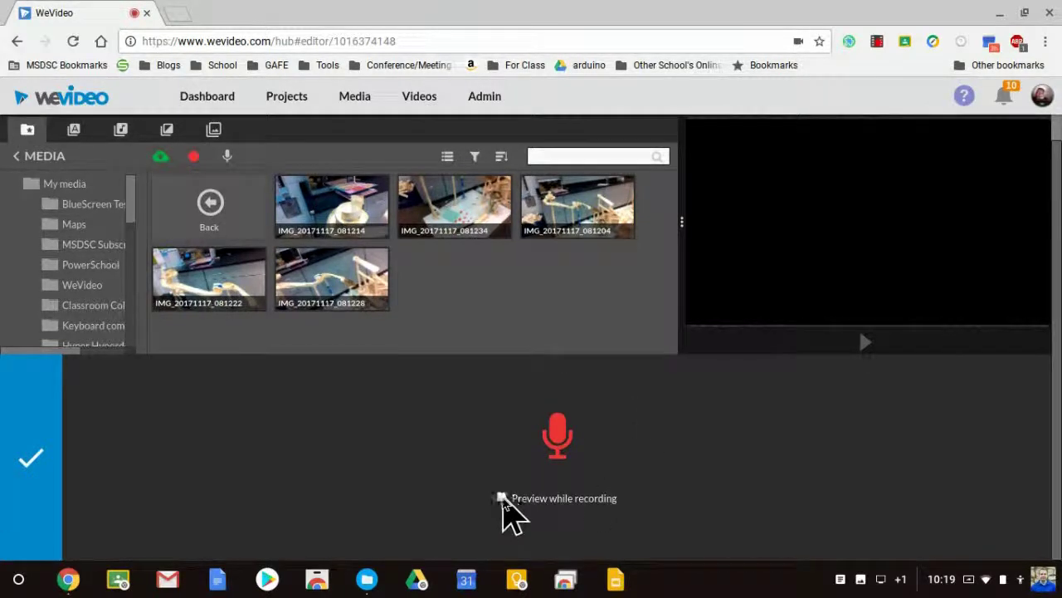
Step: Record a voiceover of about 32 seconds with preview while recording enabled and audio muted, and save it to the timeline
{"action": "left_click", "coordinate": [502, 498]}
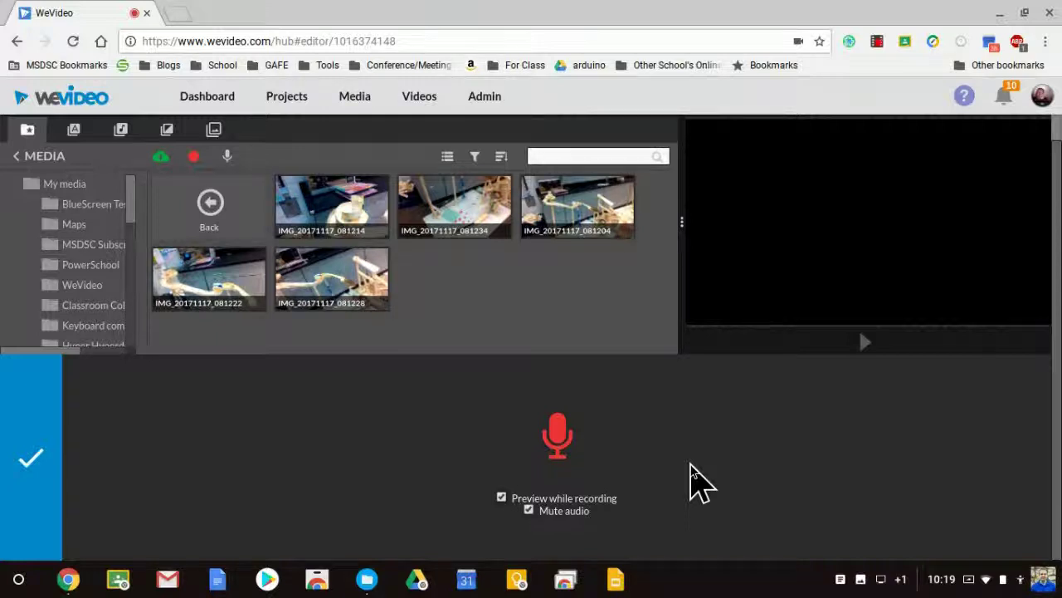
{"action": "left_click", "coordinate": [553, 433]}
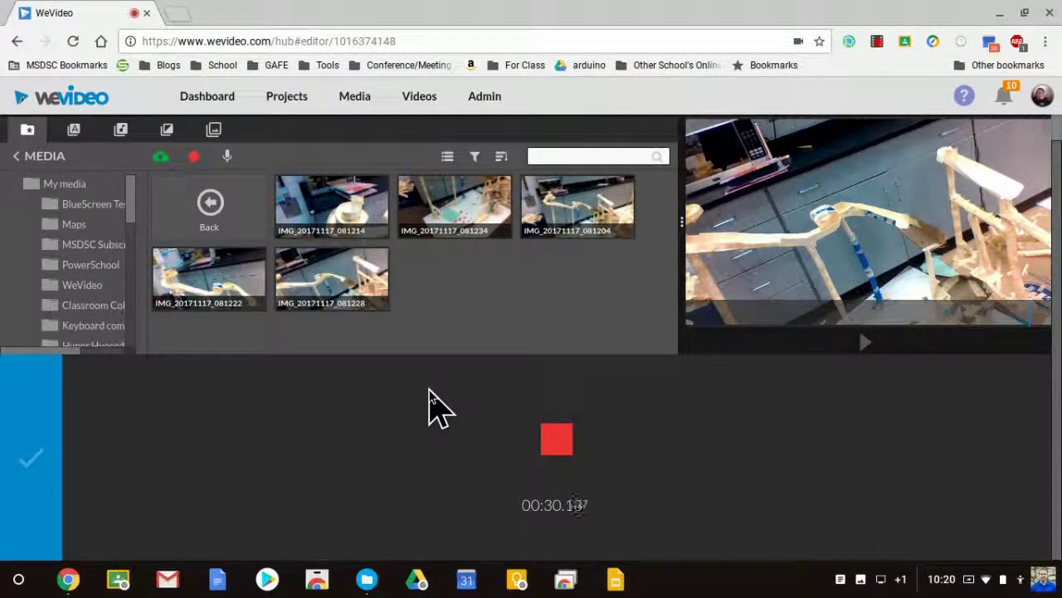
{"action": "left_click", "coordinate": [562, 435]}
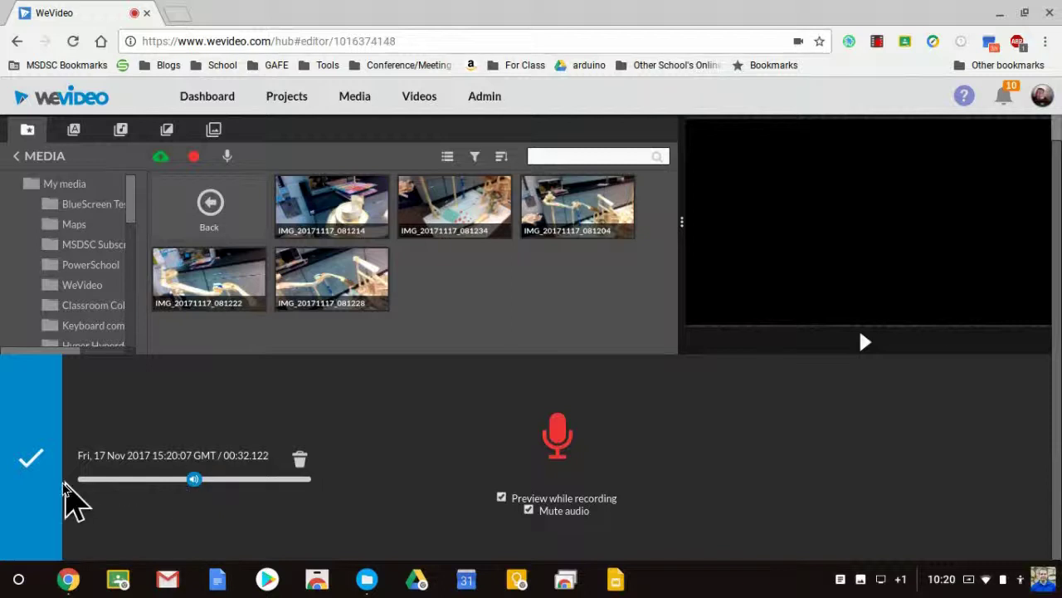
{"action": "left_click", "coordinate": [32, 464]}
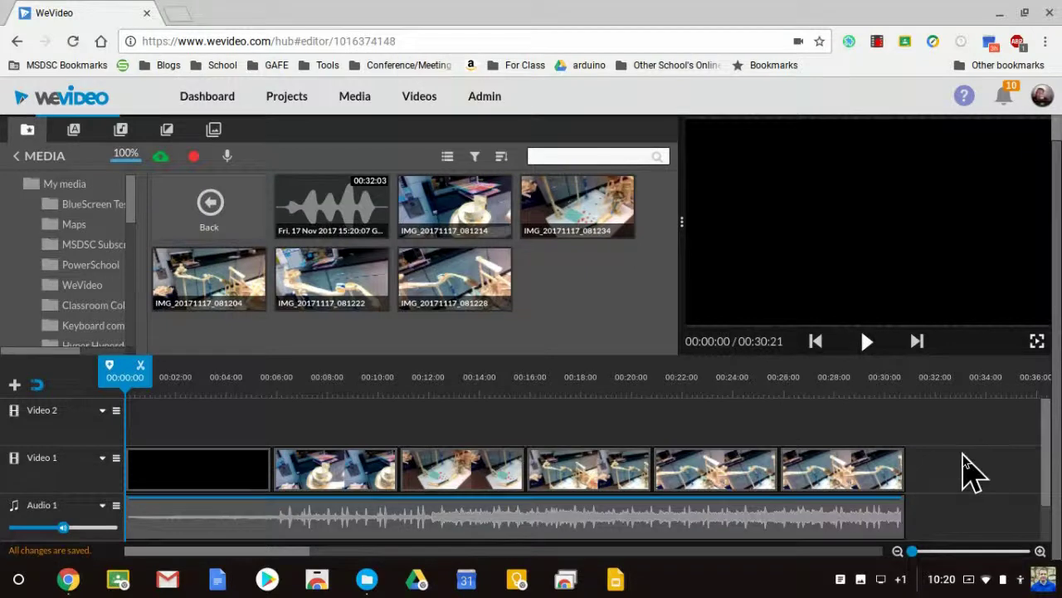
Step: Trim the voiceover clip to start at 00:05:21 with the first photo and end with the last photo
{"action": "scroll", "coordinate": [968, 470], "scroll_direction": "down", "scroll_amount": 1}
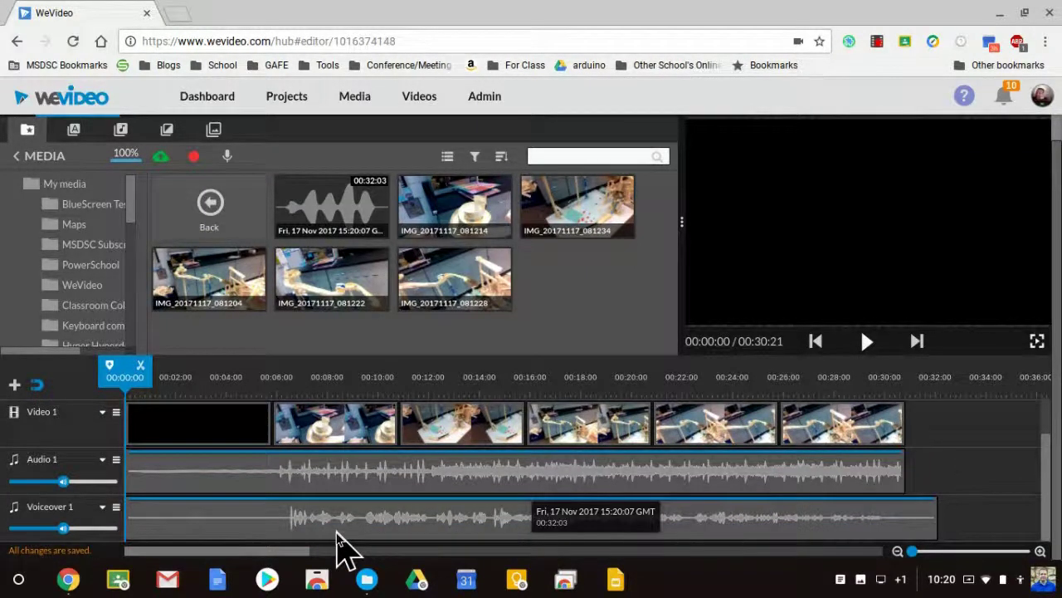
{"action": "left_click", "coordinate": [160, 523]}
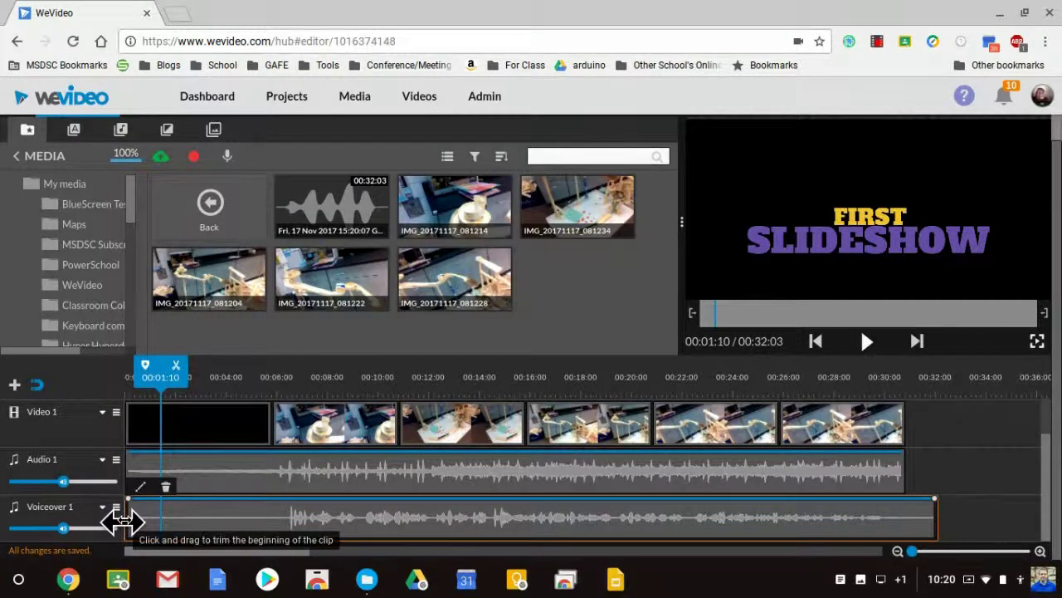
{"action": "left_click", "coordinate": [123, 519]}
{"action": "left_click_drag", "start_coordinate": [121, 517], "coordinate": [273, 518]}
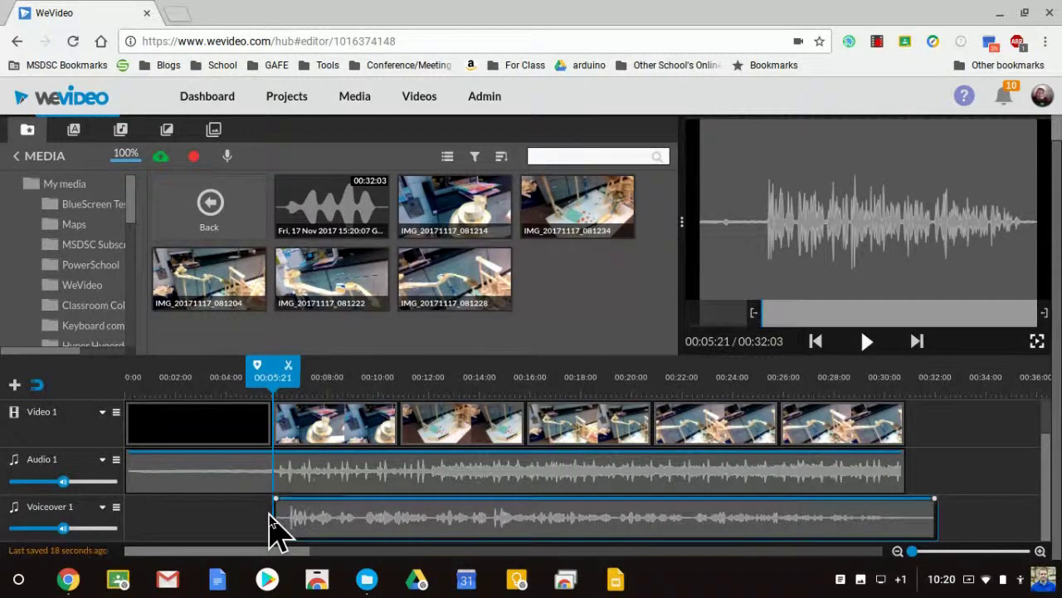
{"action": "left_click", "coordinate": [930, 520]}
{"action": "left_click_drag", "start_coordinate": [930, 519], "coordinate": [900, 519]}
Step: Play the slideshow from 00:00:00 to check the voiceover against the music, and stop during the first photo
{"action": "left_click_drag", "start_coordinate": [896, 373], "coordinate": [91, 415]}
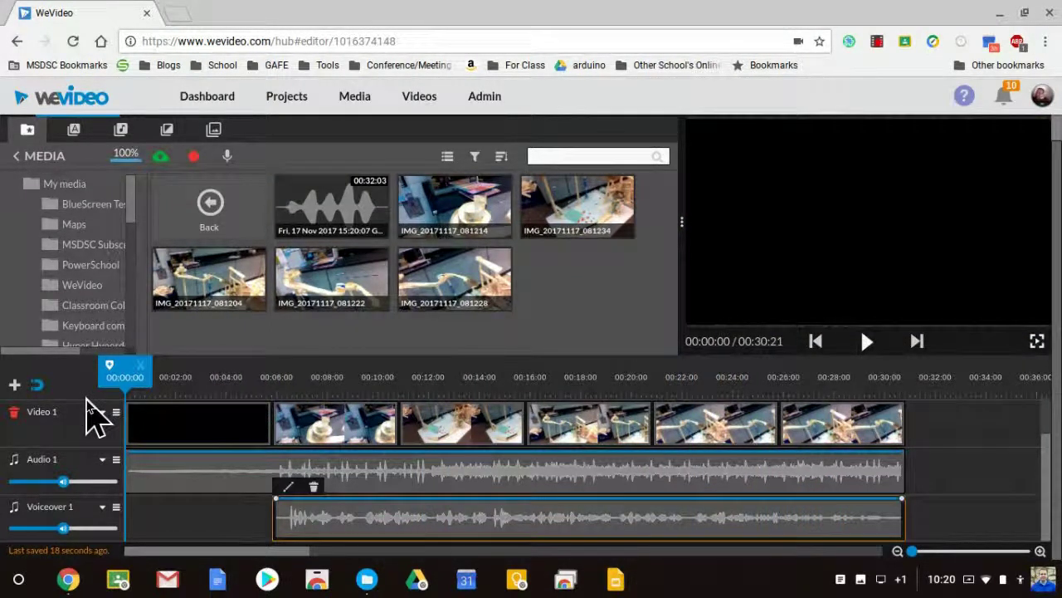
{"action": "key", "text": "space"}
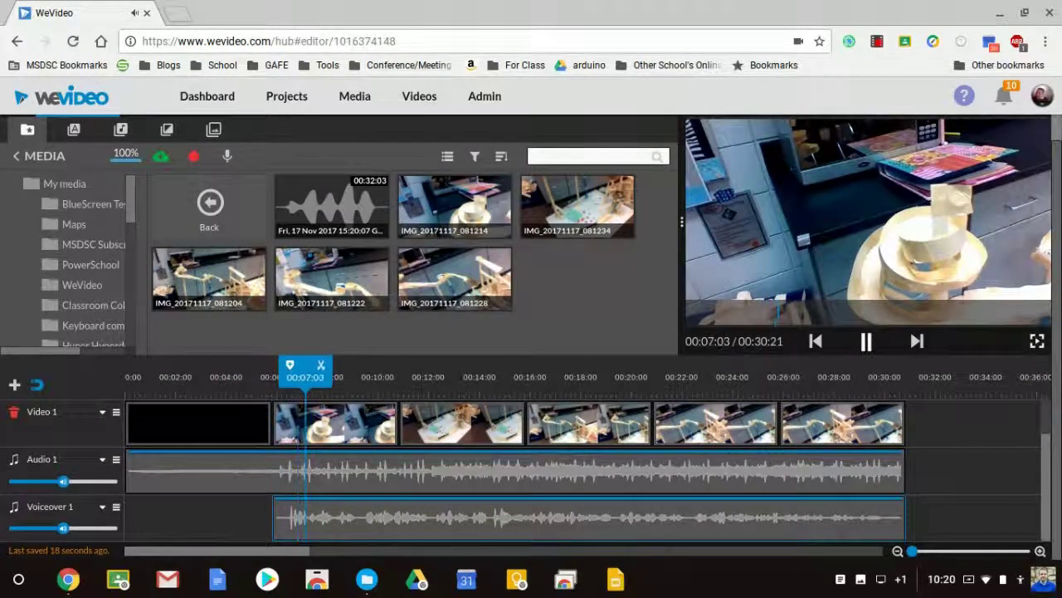
{"action": "left_click", "coordinate": [415, 519]}
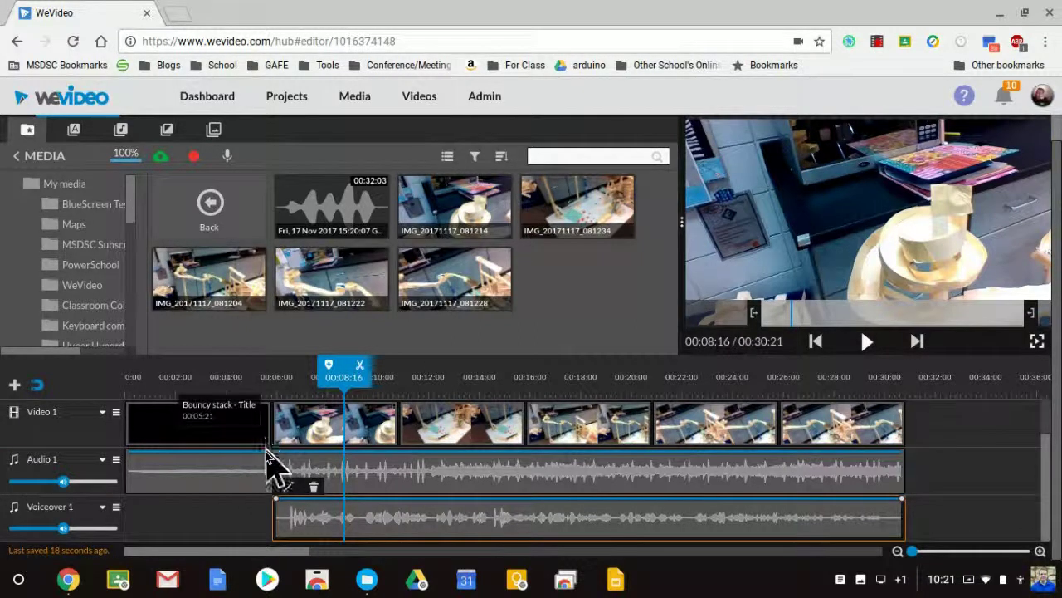
Step: Split the Audio 1 music at 00:05:20, where the title ends and the voiceover begins
{"action": "left_click", "coordinate": [331, 380]}
{"action": "left_click_drag", "start_coordinate": [332, 382], "coordinate": [256, 385]}
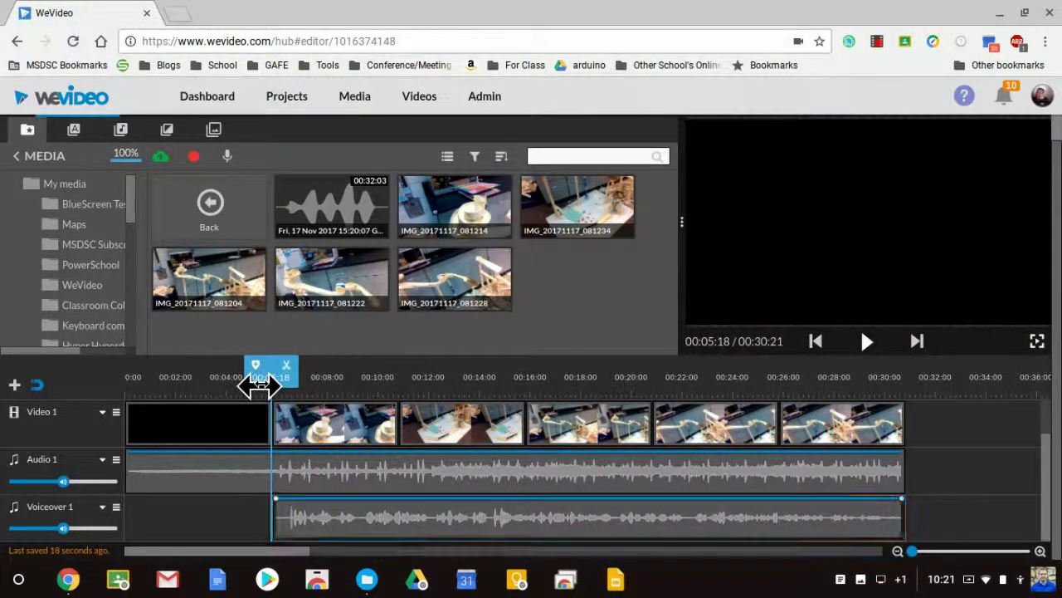
{"action": "left_click", "coordinate": [277, 488]}
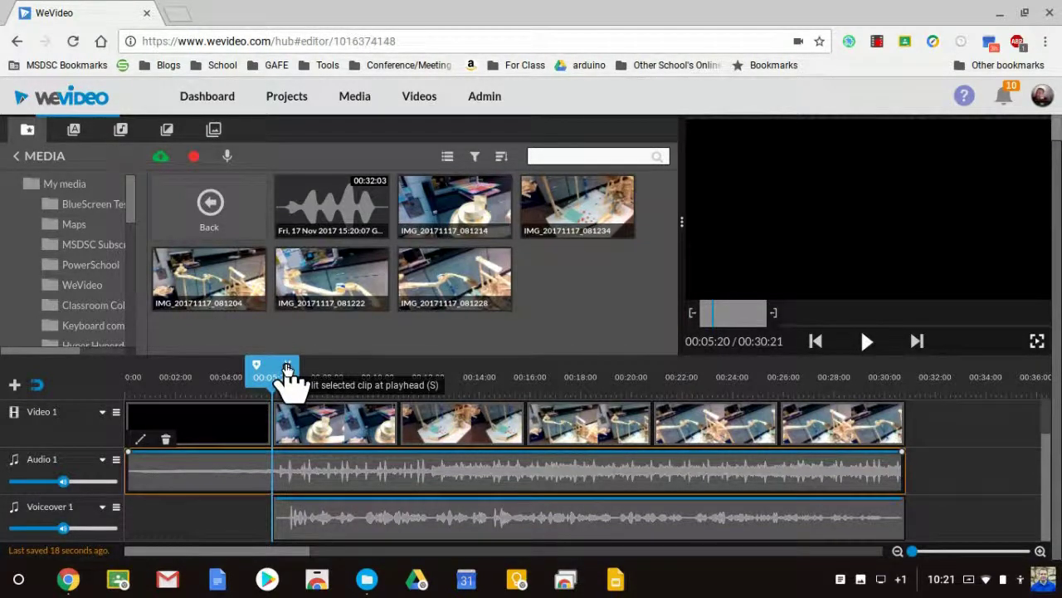
{"action": "left_click", "coordinate": [287, 369]}
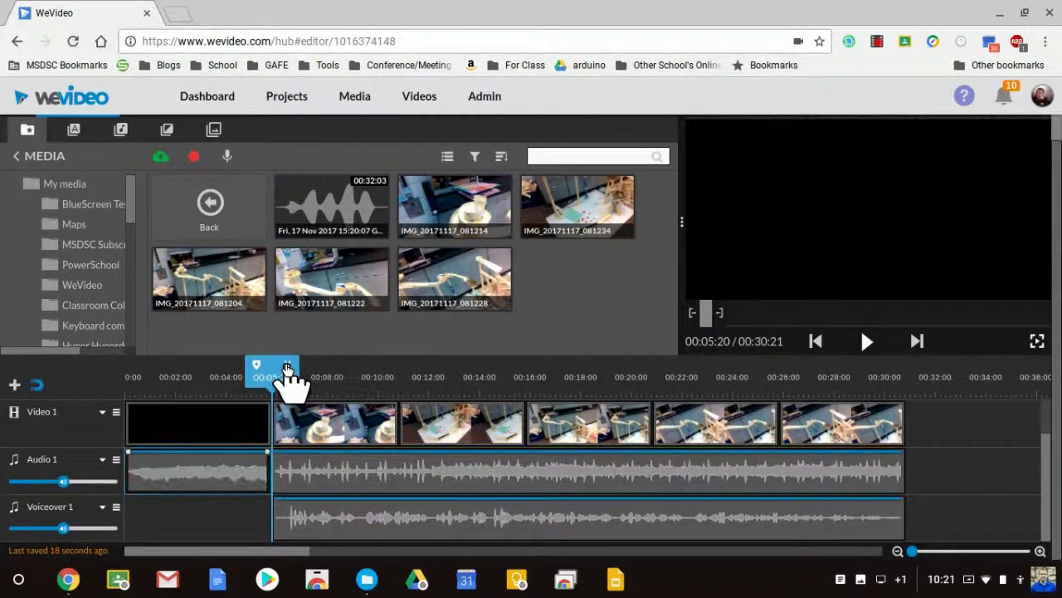
Step: Lower the volume of the second music clip, the one under the voiceover, to 21% in its fade options
{"action": "left_click", "coordinate": [294, 467]}
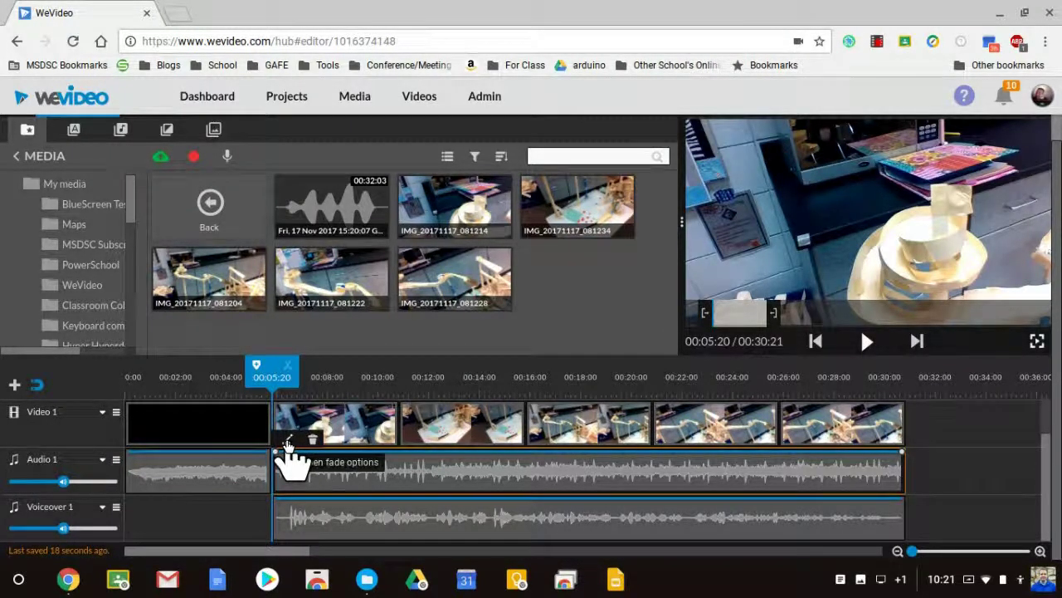
{"action": "left_click", "coordinate": [288, 440]}
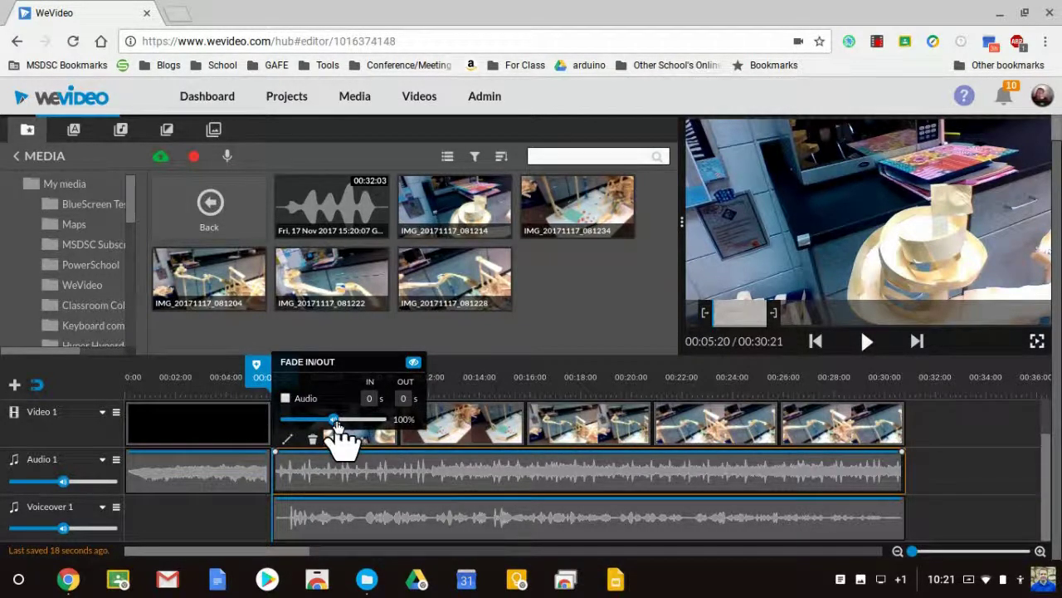
{"action": "left_click_drag", "start_coordinate": [335, 424], "coordinate": [295, 421]}
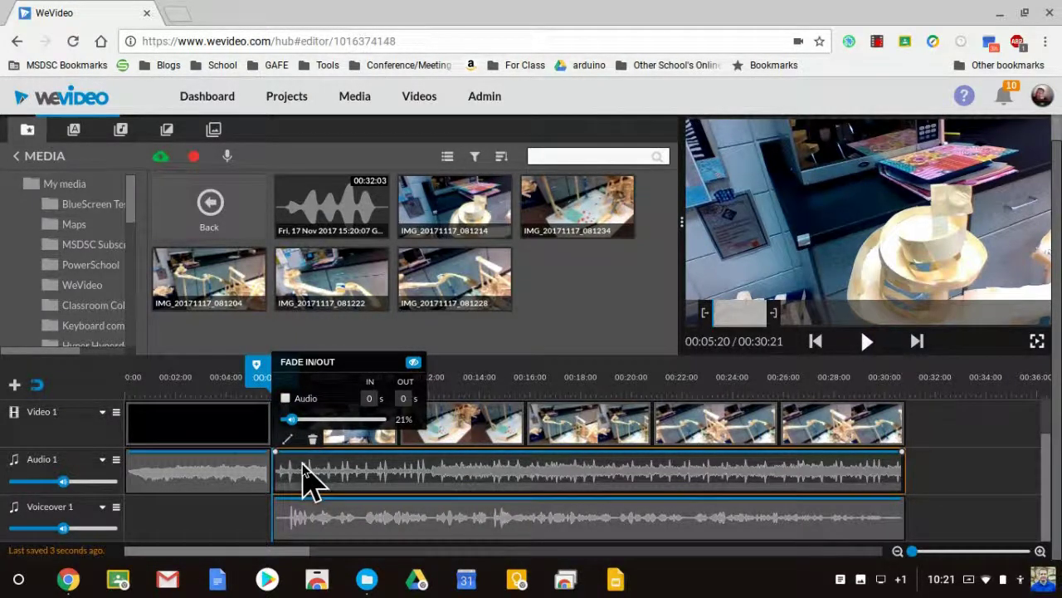
Step: Enable the audio fade on the first music clip with a fade-in of 0 s and a fade-out of 1 s
{"action": "left_click", "coordinate": [244, 479]}
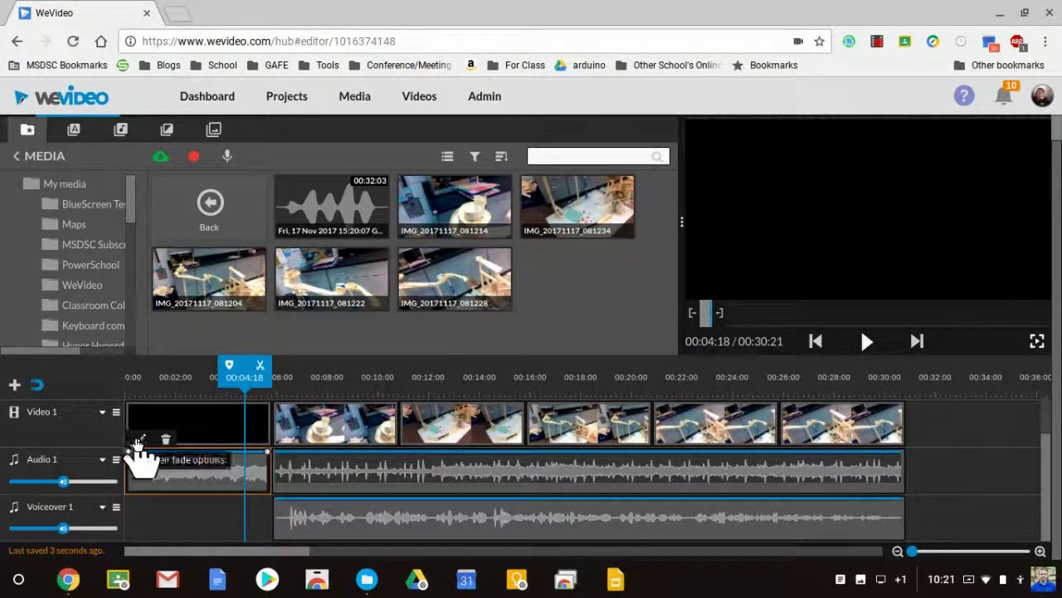
{"action": "left_click", "coordinate": [138, 443]}
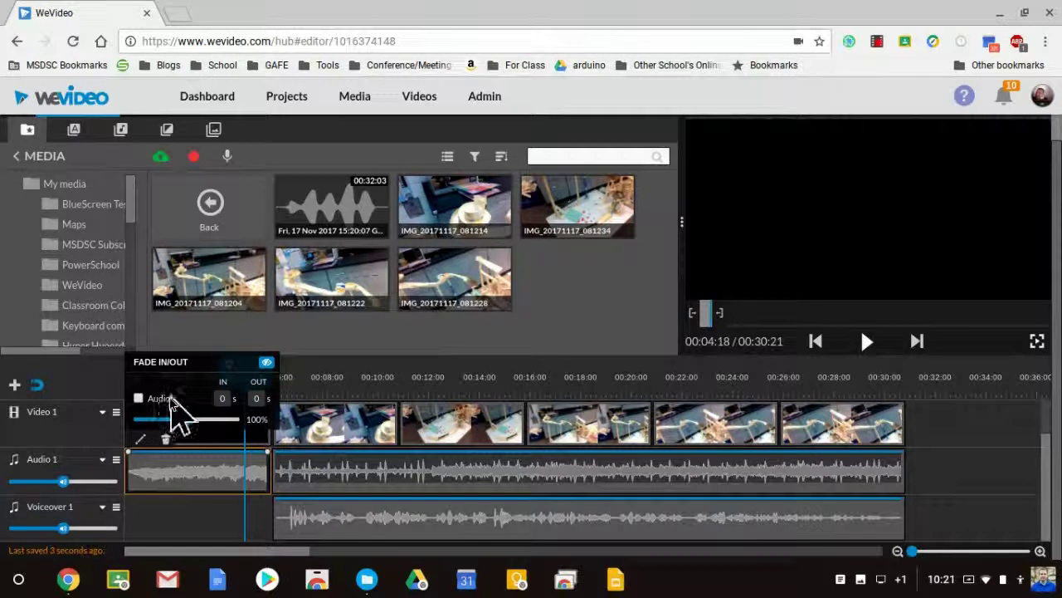
{"action": "left_click", "coordinate": [139, 399]}
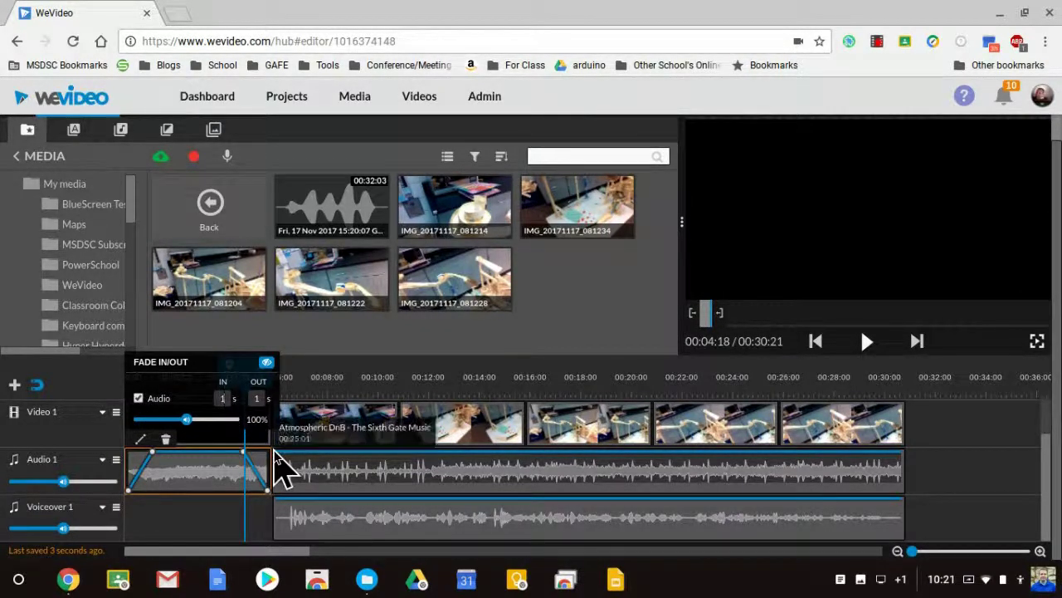
{"action": "type", "text": "0"}
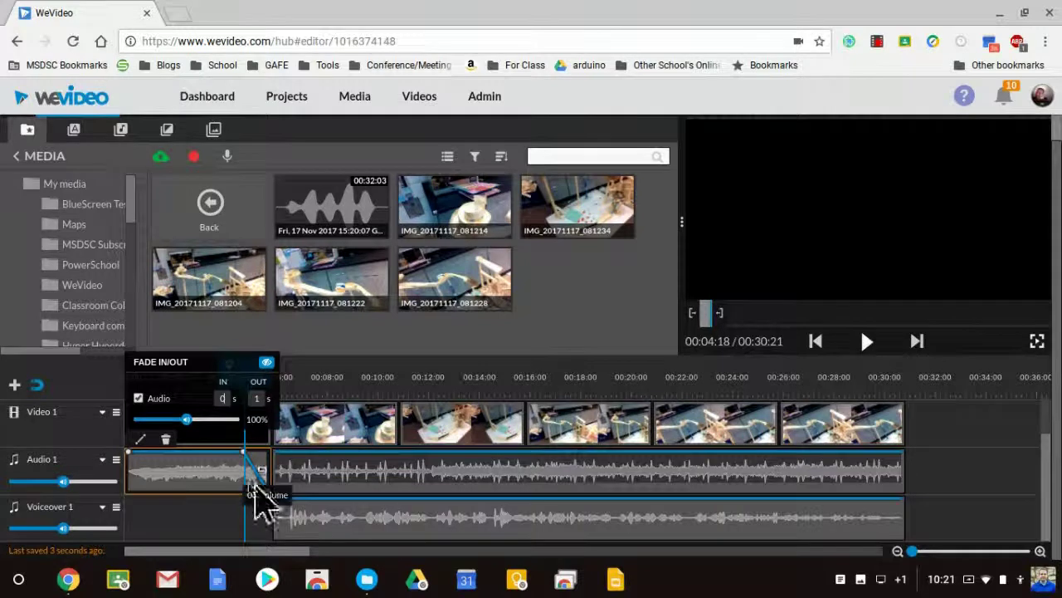
Step: Enable the audio fade on the second music clip, the one under the voiceover, with a fade-in of .5 s and a fade-out of 1 s
{"action": "left_click", "coordinate": [1040, 551]}
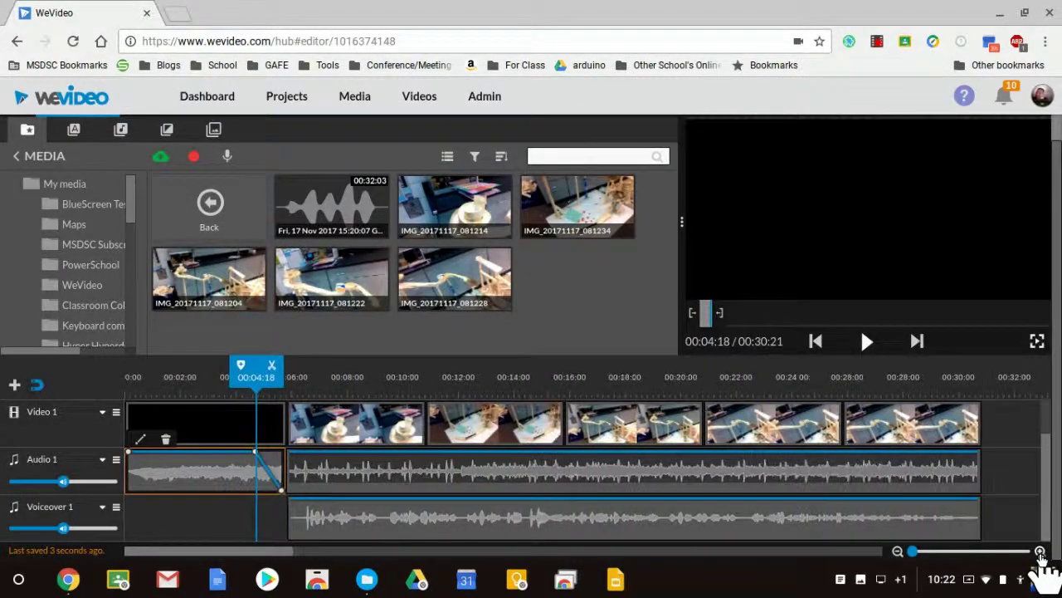
{"action": "left_click", "coordinate": [1040, 551]}
{"action": "left_click", "coordinate": [1040, 551]}
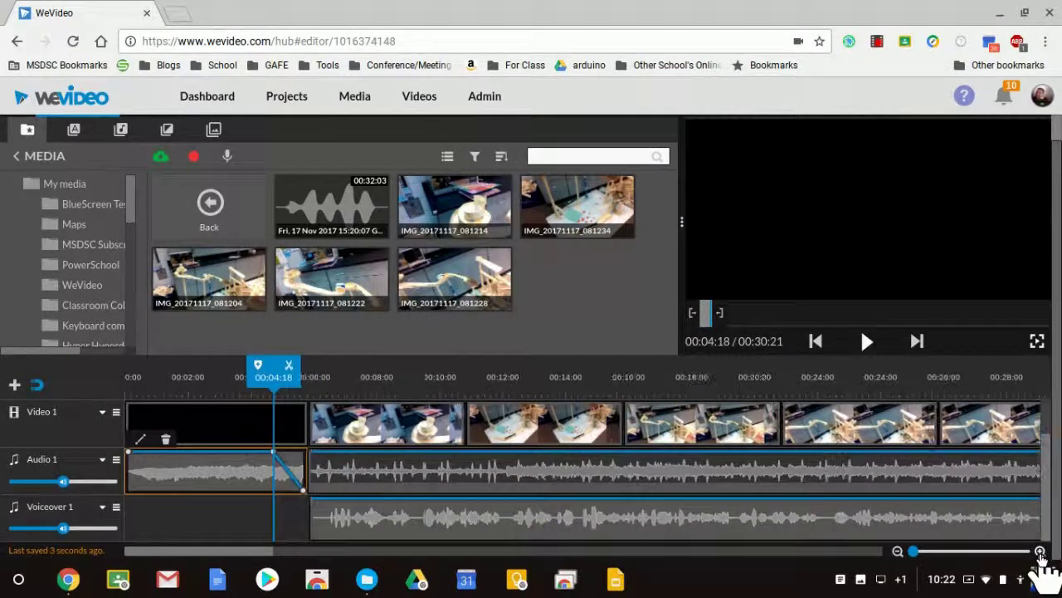
{"action": "mouse_move", "coordinate": [322, 492]}
{"action": "mouse_move", "coordinate": [322, 488]}
{"action": "left_mouse_down"}
{"action": "mouse_move", "coordinate": [314, 483]}
{"action": "mouse_move", "coordinate": [322, 496]}
{"action": "left_mouse_up"}
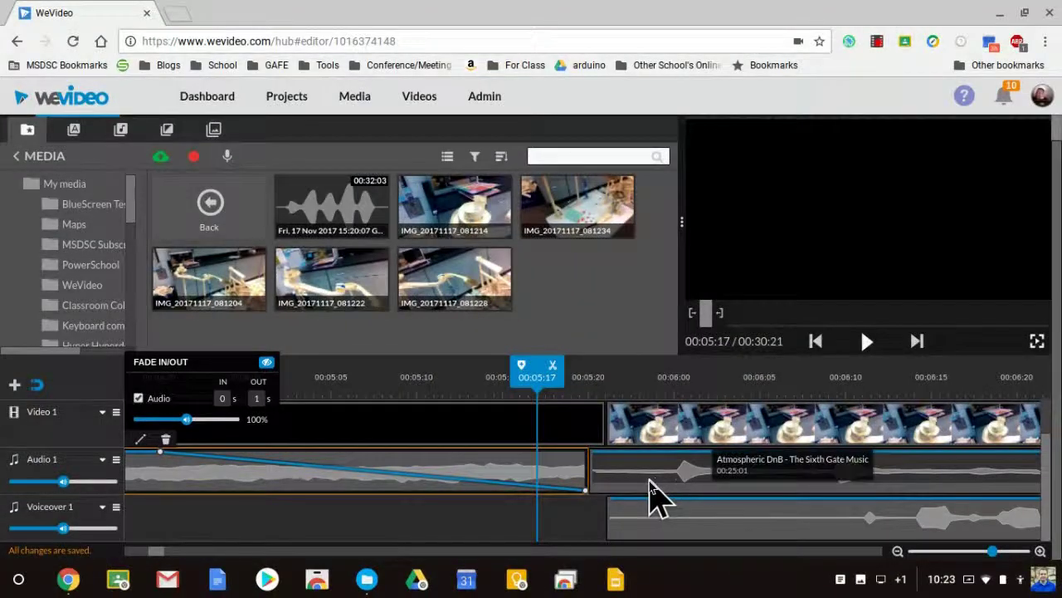
{"action": "left_click", "coordinate": [643, 483]}
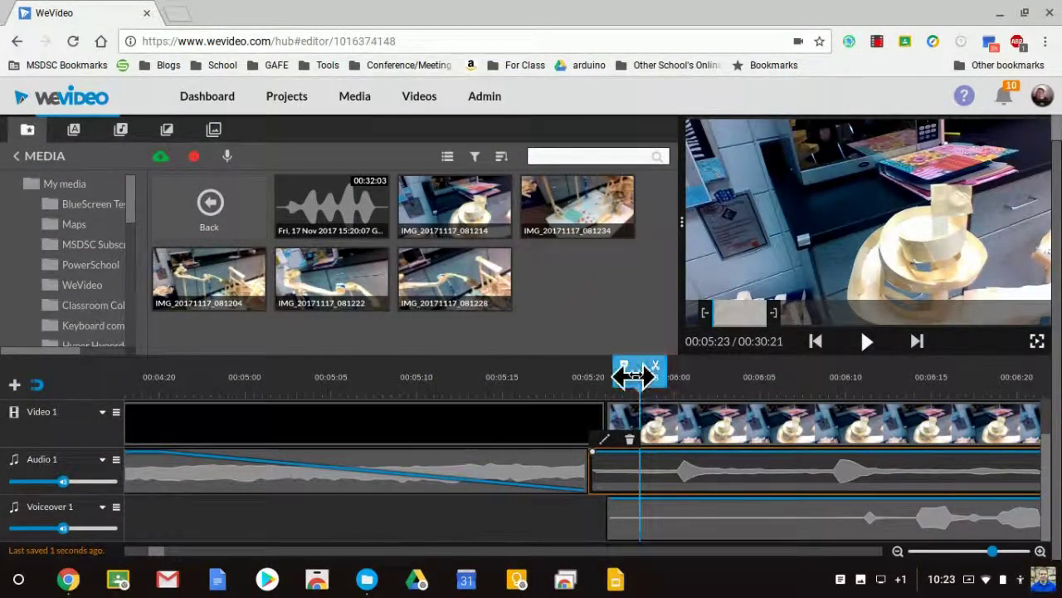
{"action": "left_click", "coordinate": [604, 440]}
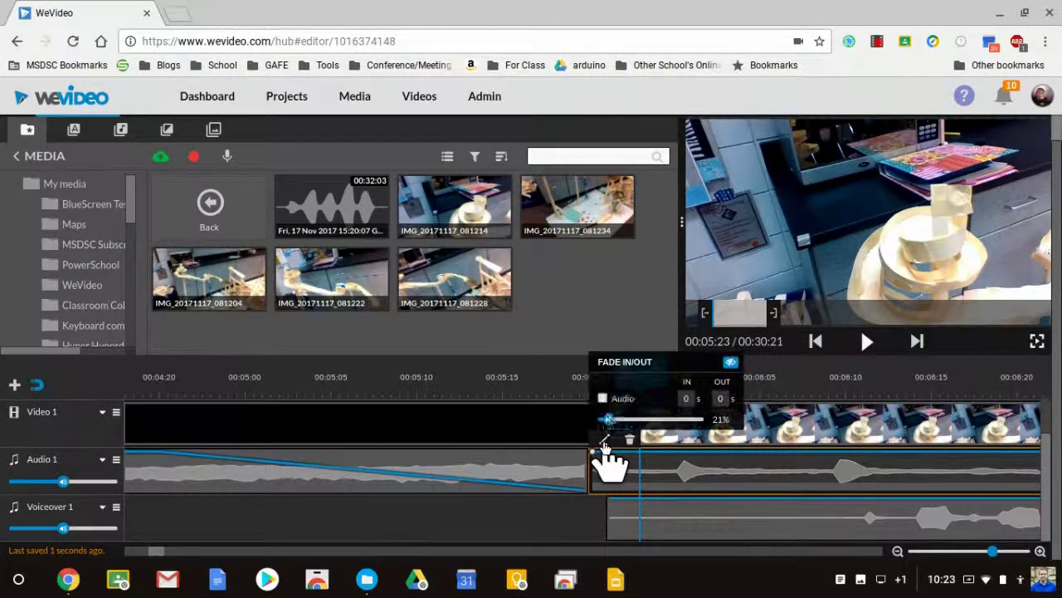
{"action": "left_click", "coordinate": [602, 399]}
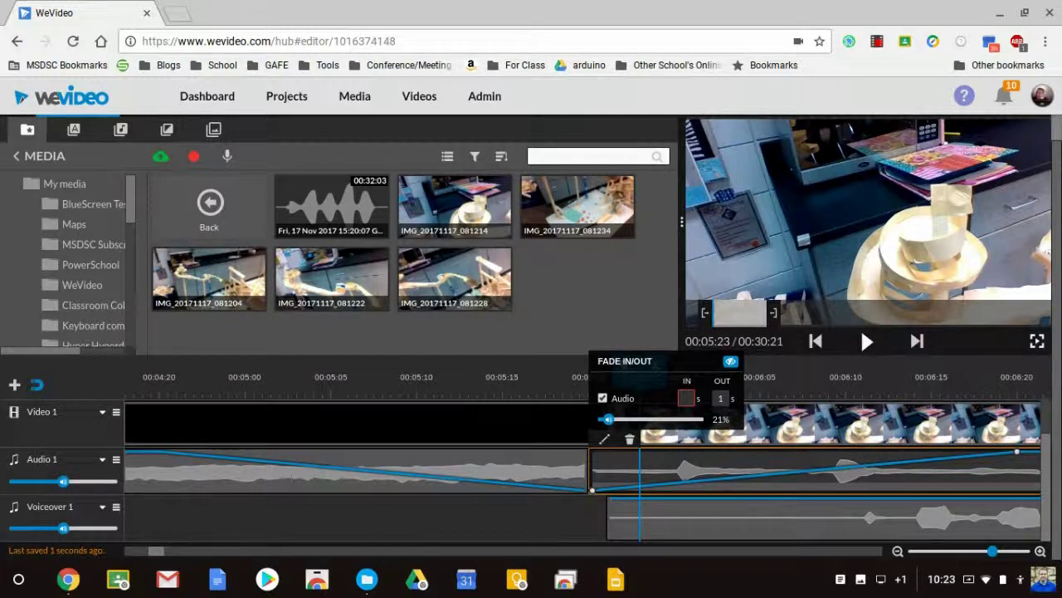
{"action": "type", "text": ".5"}
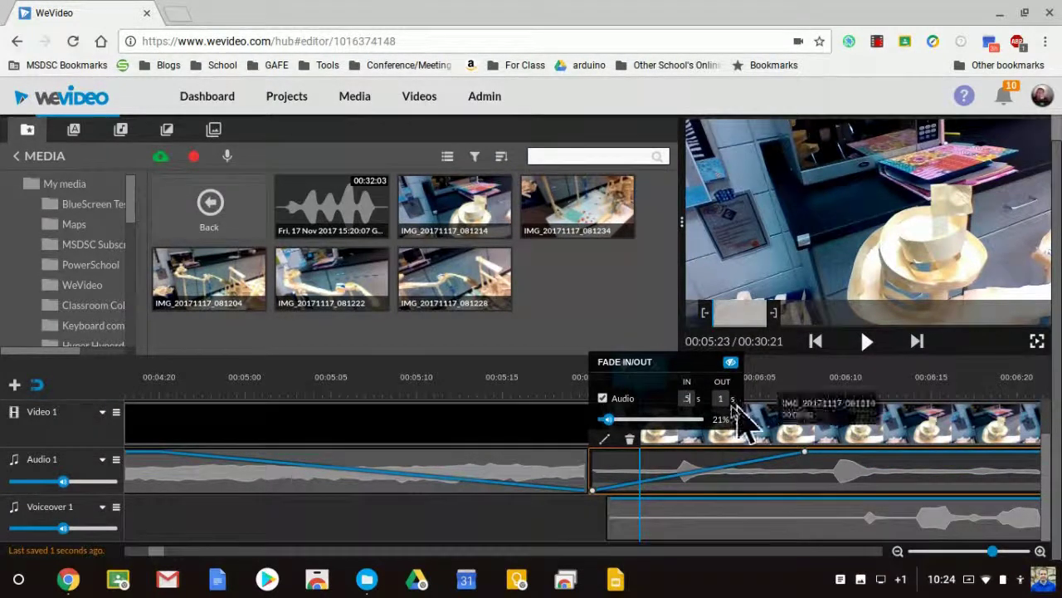
{"action": "left_click", "coordinate": [780, 485]}
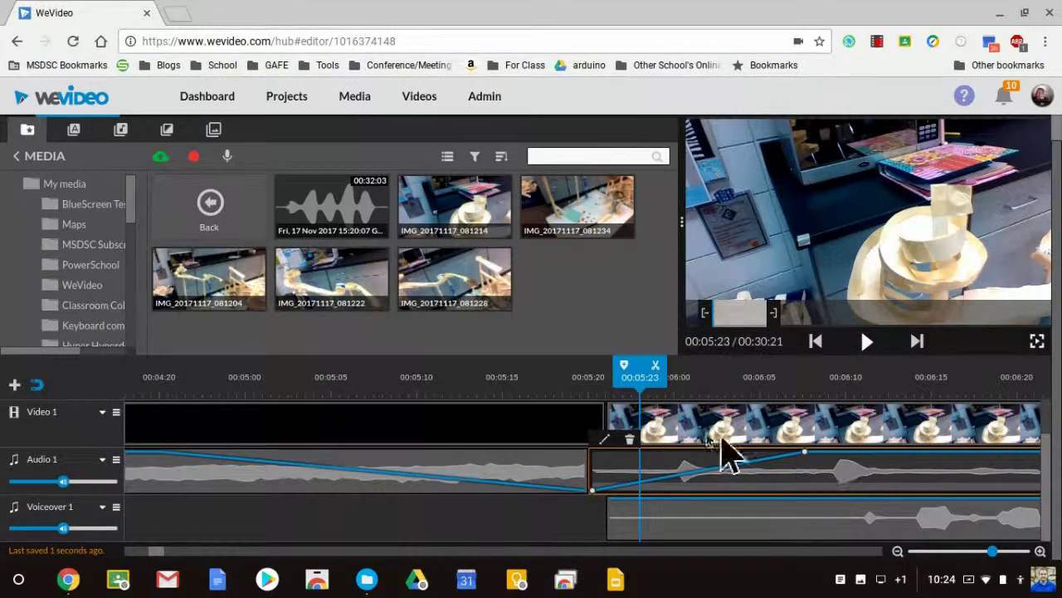
Step: Play the whole slideshow from 00:00:00 to check the music fades around the voiceover, raising the system volume during playback
{"action": "left_click_drag", "start_coordinate": [651, 398], "coordinate": [317, 398]}
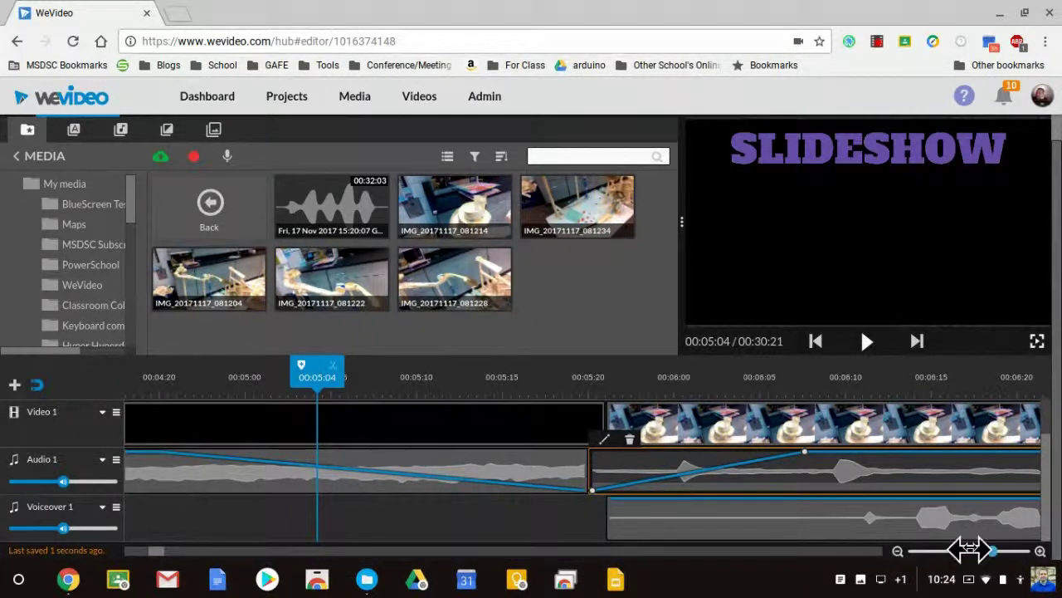
{"action": "left_click_drag", "start_coordinate": [969, 550], "coordinate": [892, 550]}
{"action": "left_click_drag", "start_coordinate": [154, 371], "coordinate": [105, 387]}
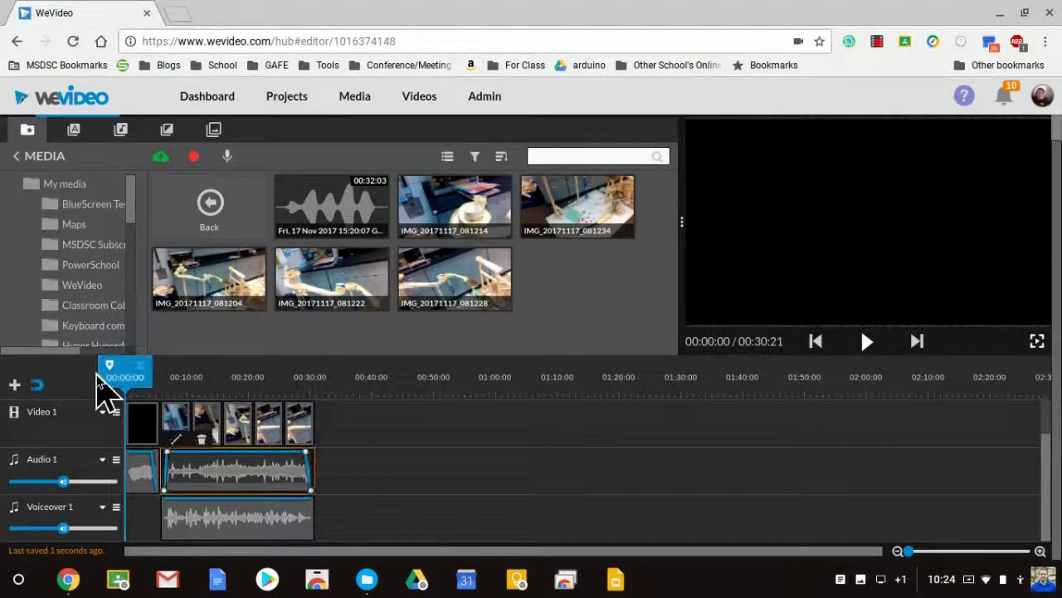
{"action": "key", "text": "space"}
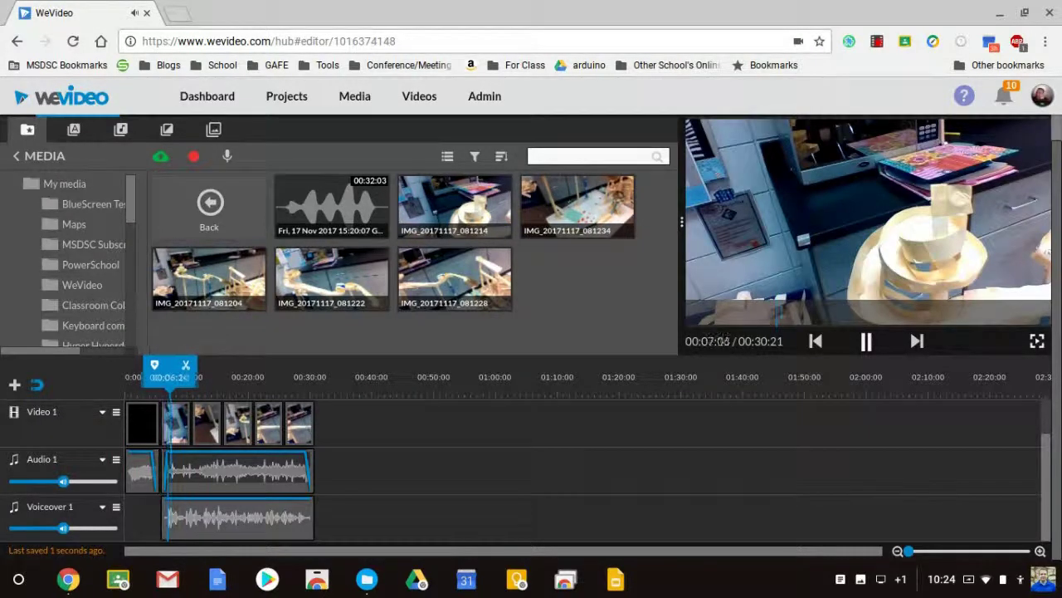
{"action": "key", "text": "XF86AudioRaiseVolume"}
{"action": "key", "text": "XF86AudioRaiseVolume"}
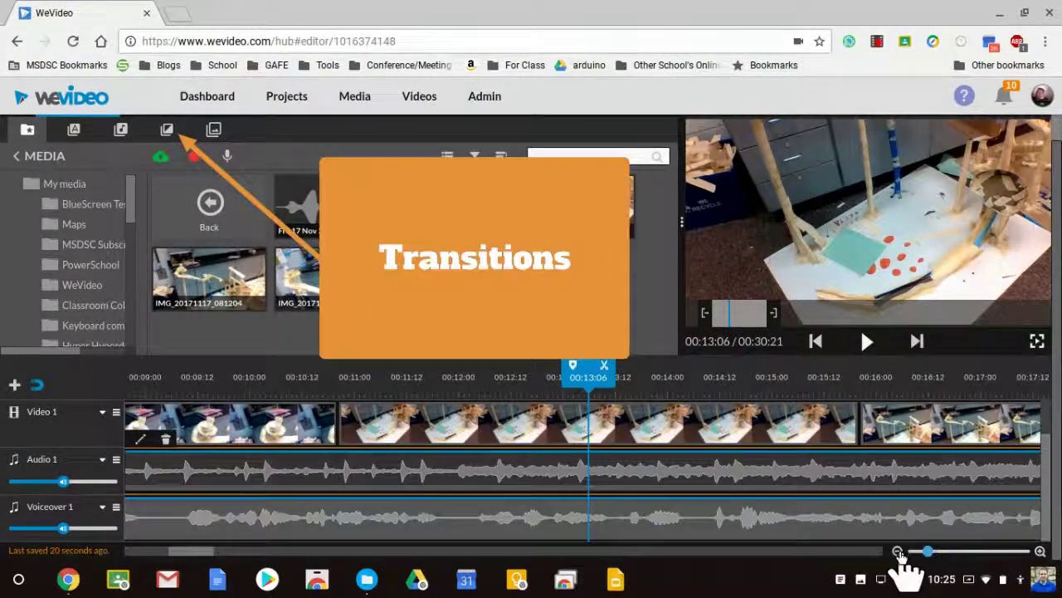
Step: Add transitions, including Cross fade, at every cut on Video 1 from the title through the last photo
{"action": "left_click_drag", "start_coordinate": [923, 549], "coordinate": [906, 551]}
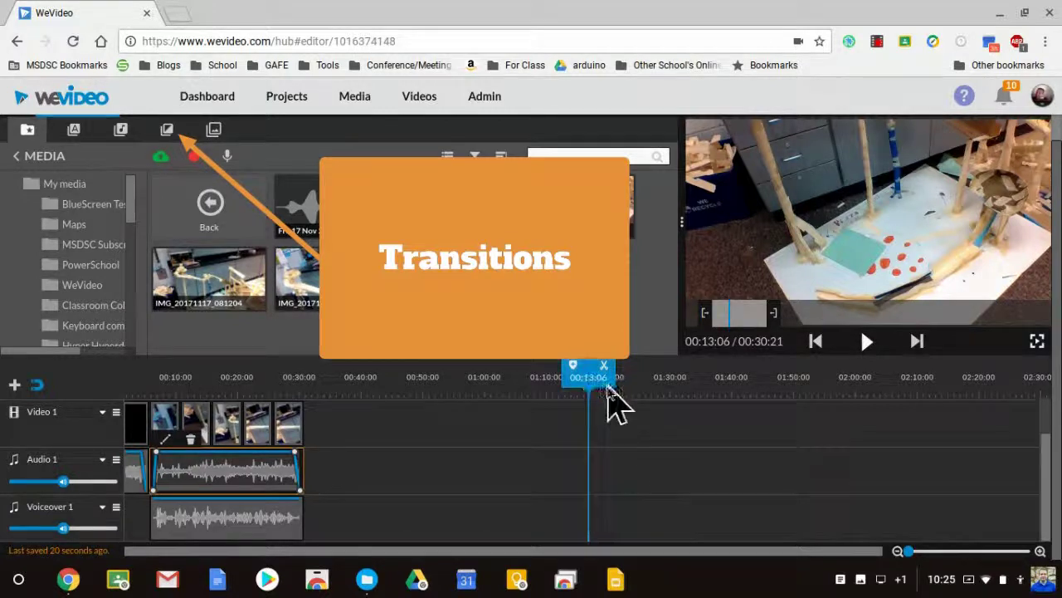
{"action": "left_click", "coordinate": [612, 390]}
{"action": "left_click_drag", "start_coordinate": [294, 381], "coordinate": [135, 412]}
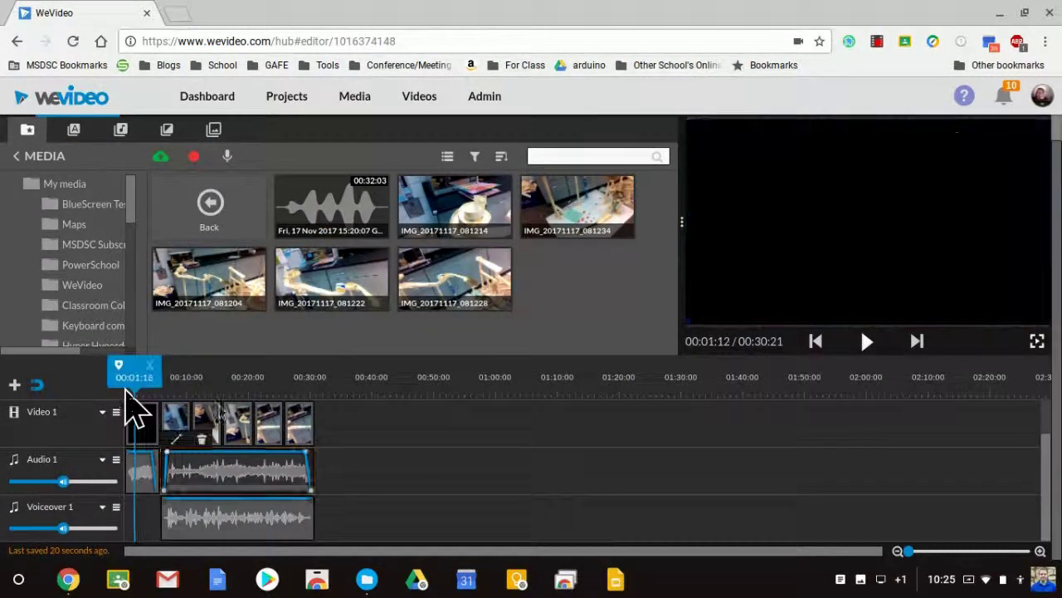
{"action": "left_click", "coordinate": [165, 131]}
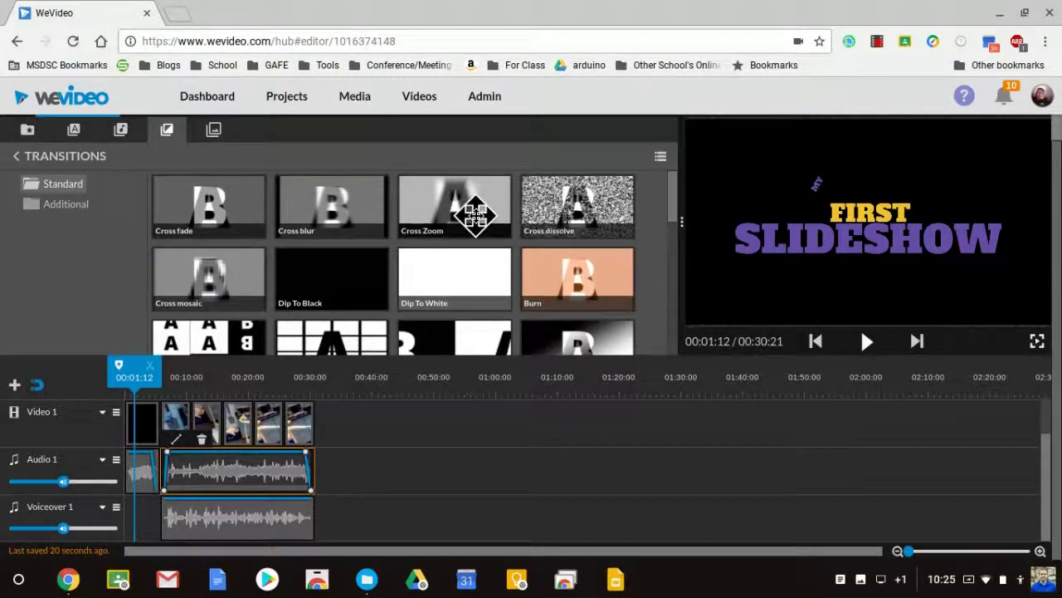
{"action": "mouse_move", "coordinate": [307, 320]}
{"action": "left_mouse_down"}
{"action": "mouse_move", "coordinate": [227, 373]}
{"action": "mouse_move", "coordinate": [173, 429]}
{"action": "mouse_move", "coordinate": [351, 194]}
{"action": "mouse_move", "coordinate": [332, 208]}
{"action": "mouse_move", "coordinate": [266, 351]}
{"action": "mouse_move", "coordinate": [199, 448]}
{"action": "mouse_move", "coordinate": [190, 434]}
{"action": "left_mouse_up"}
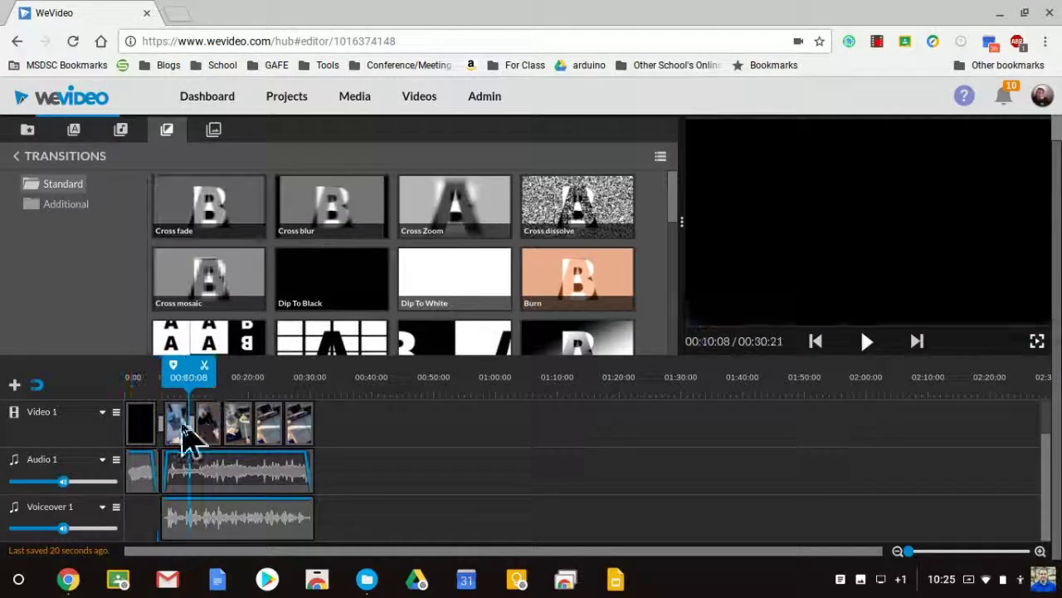
{"action": "left_click_drag", "start_coordinate": [212, 207], "coordinate": [303, 440]}
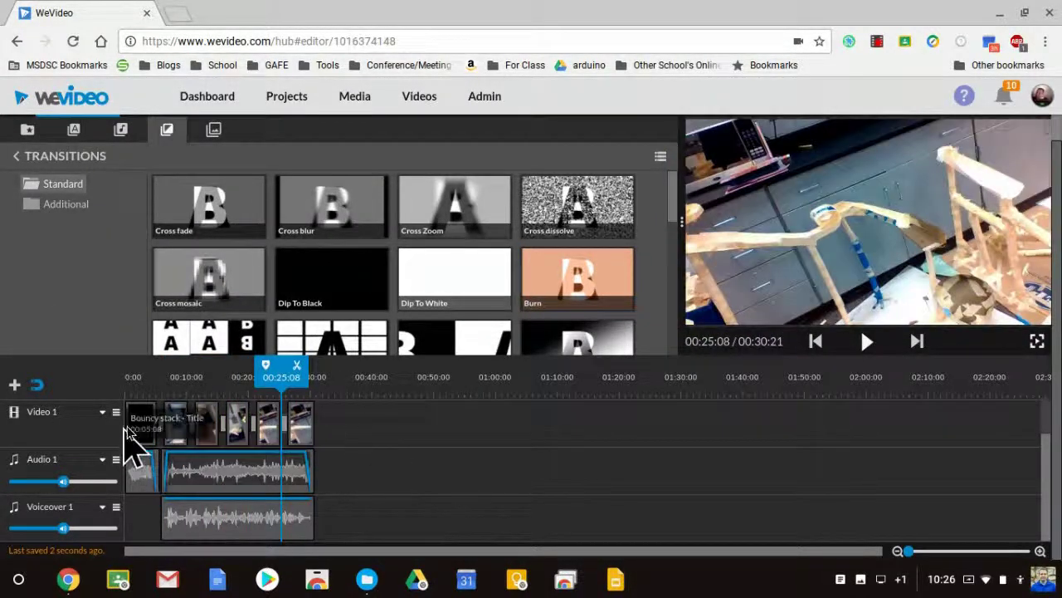
Step: Copy the opening title clip and paste it at the end of Video 1, after the last photo at 00:30:20
{"action": "left_click", "coordinate": [138, 433]}
{"action": "key", "text": "ctrl+c"}
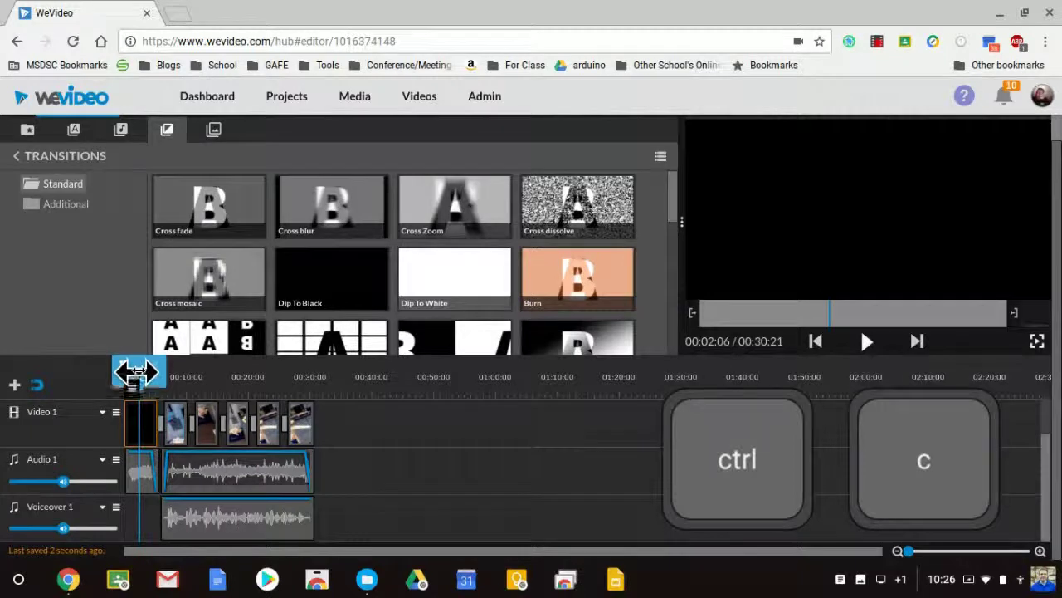
{"action": "left_click_drag", "start_coordinate": [138, 372], "coordinate": [311, 363]}
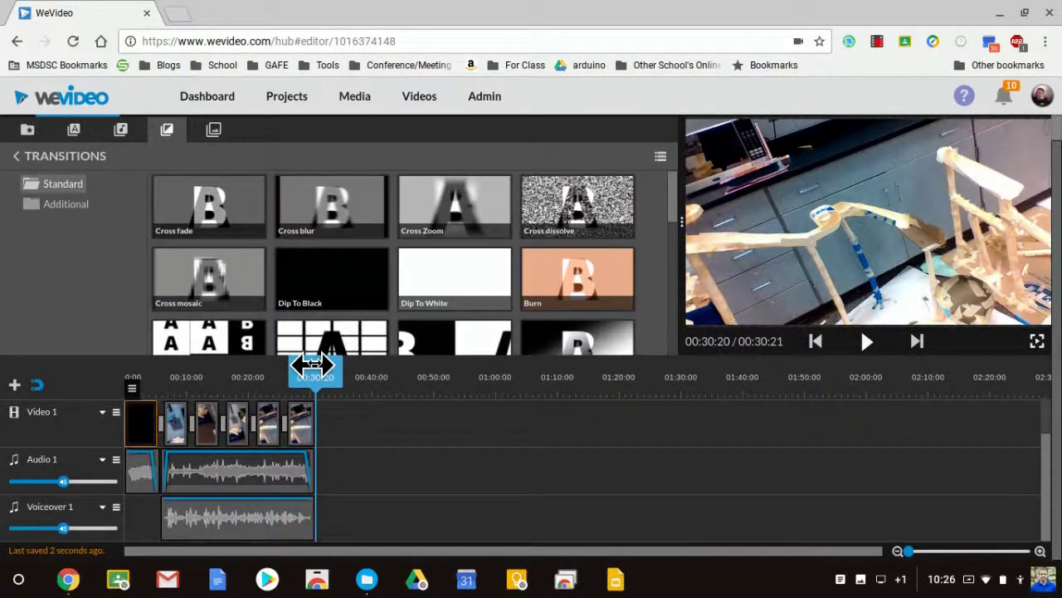
{"action": "key", "text": "ctrl+v"}
{"action": "left_click", "coordinate": [669, 373]}
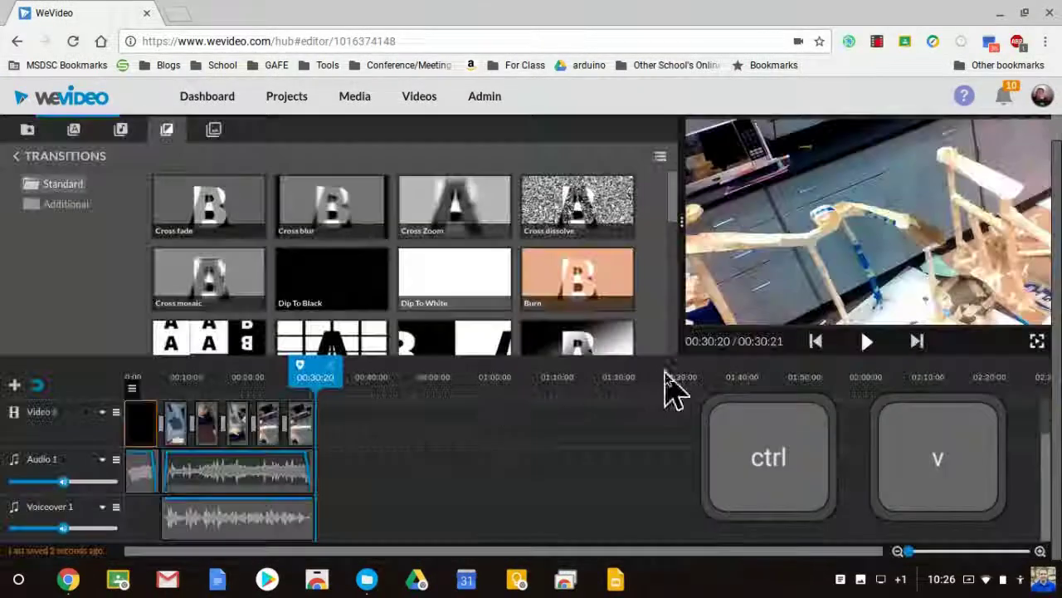
Step: Add a transition between the last photo and the closing title copy, and return the playhead to the start of the slideshow
{"action": "left_click", "coordinate": [332, 380]}
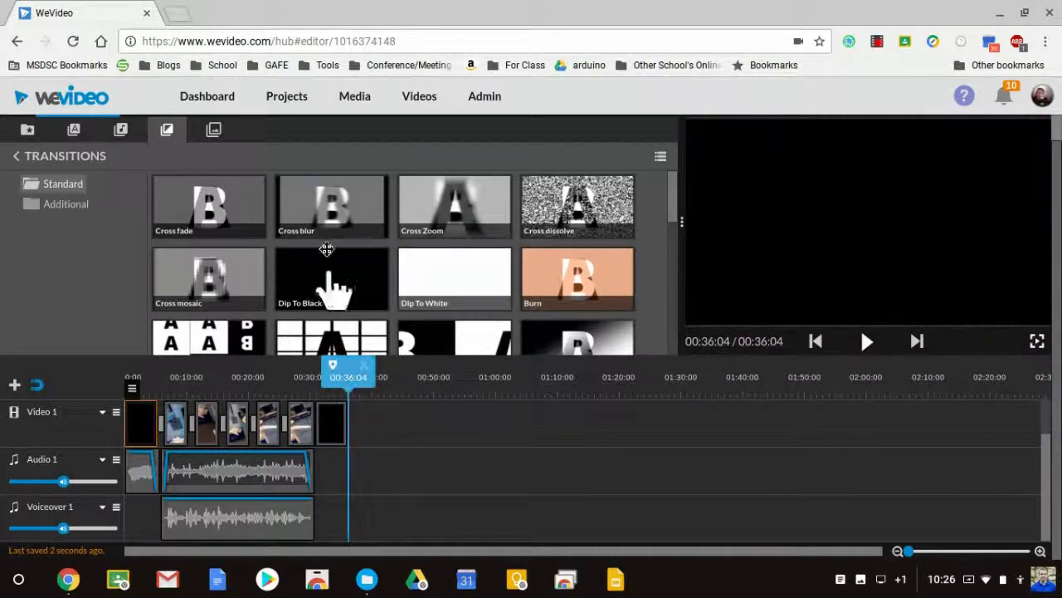
{"action": "mouse_move", "coordinate": [483, 281]}
{"action": "left_mouse_down"}
{"action": "mouse_move", "coordinate": [363, 398]}
{"action": "mouse_move", "coordinate": [311, 431]}
{"action": "mouse_move", "coordinate": [336, 432]}
{"action": "mouse_move", "coordinate": [369, 288]}
{"action": "mouse_move", "coordinate": [324, 452]}
{"action": "left_mouse_up"}
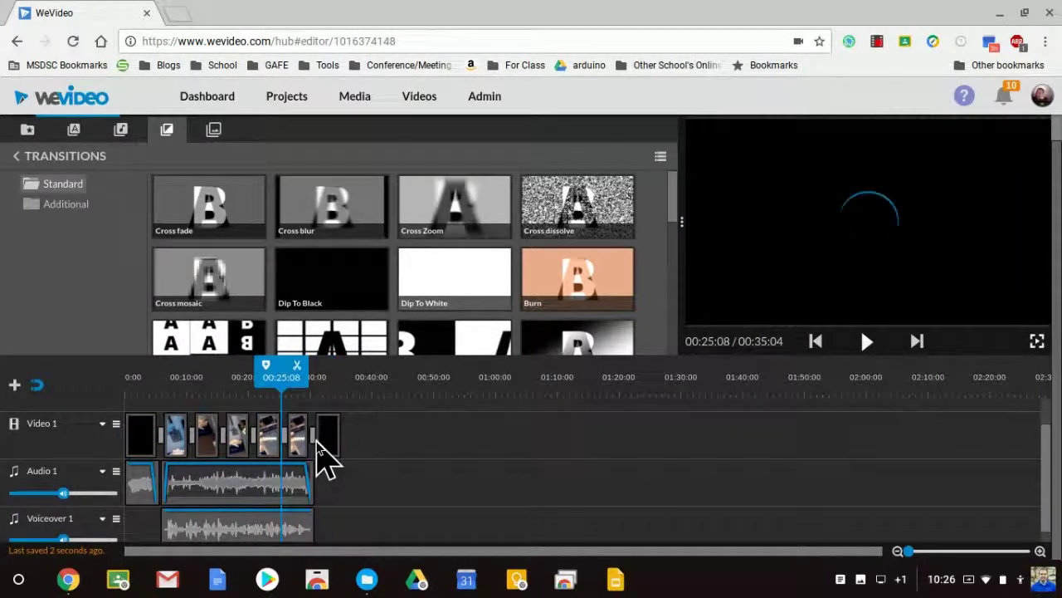
{"action": "left_click_drag", "start_coordinate": [291, 378], "coordinate": [119, 362]}
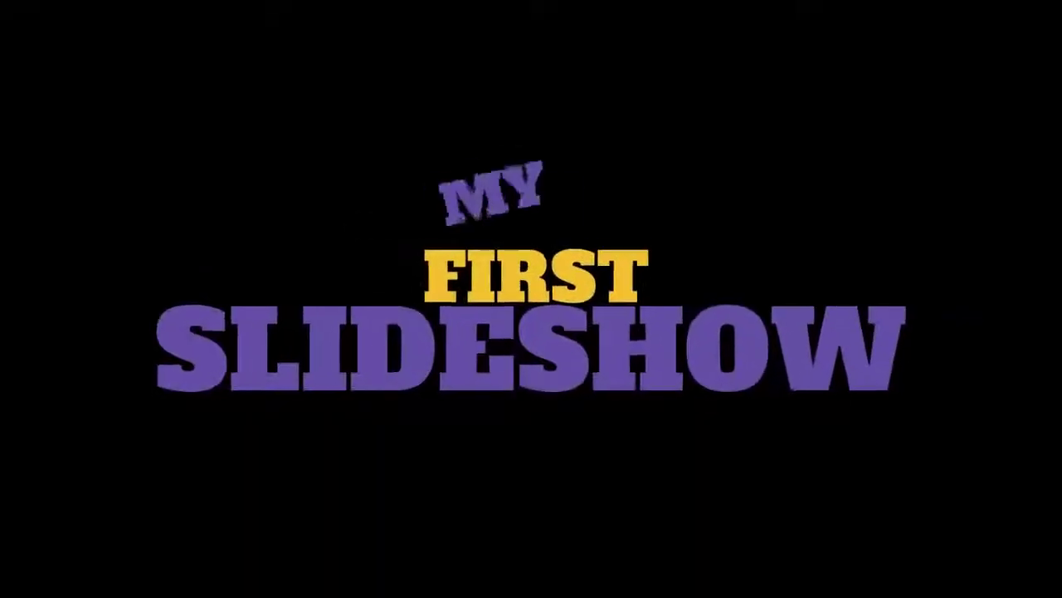